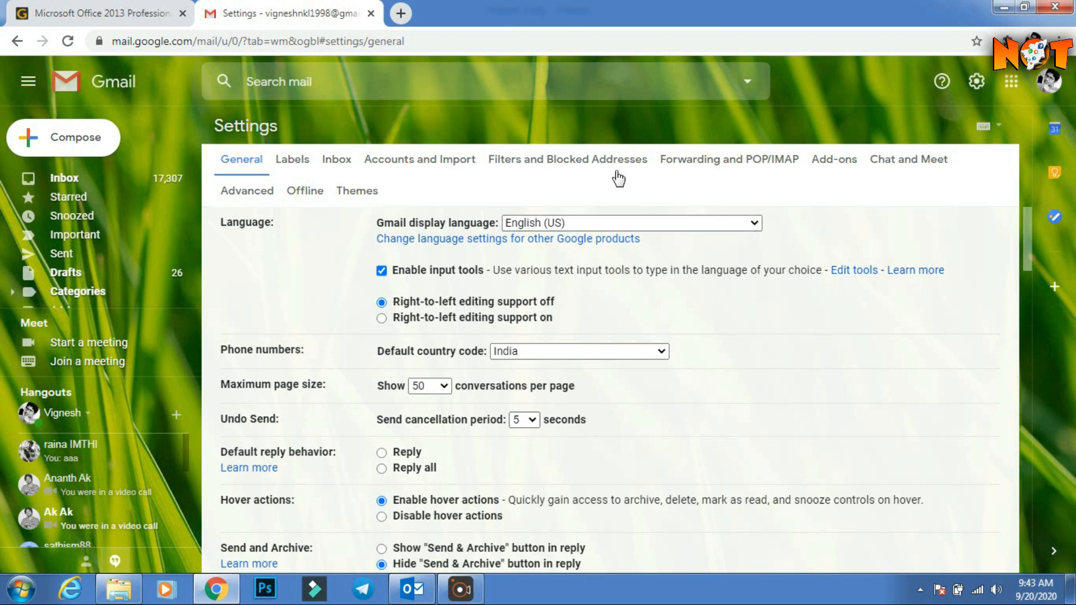
# Confirm IMAP is enabled in Gmail's Forwarding and POP/IMAP settings, then minimize Chrome.
pyautogui.click(746, 163)
pyautogui.scroll(-2, 723, 319)
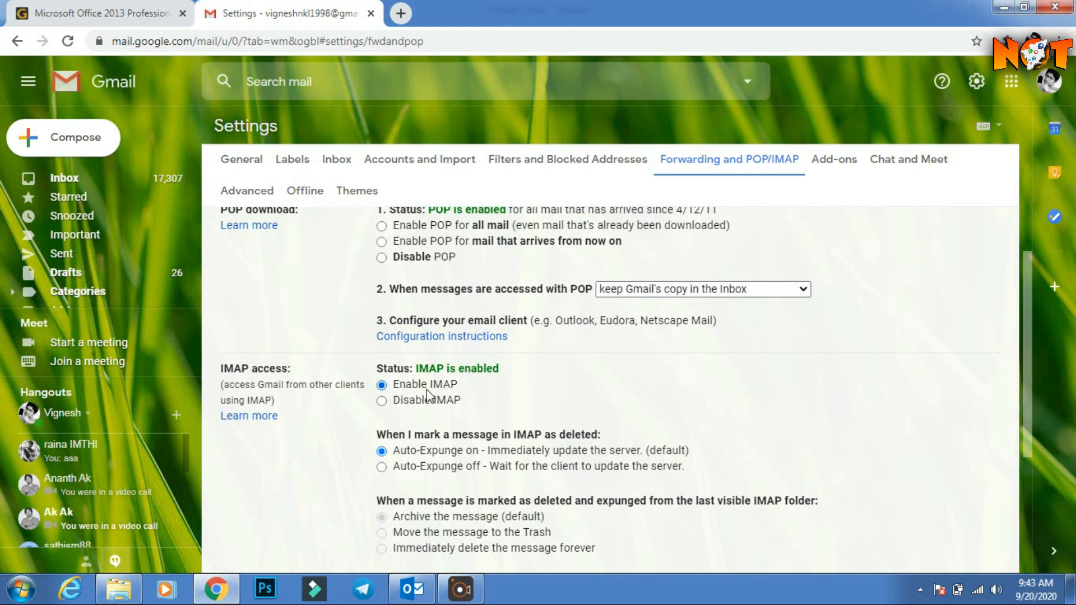
pyautogui.click(1003, 7)
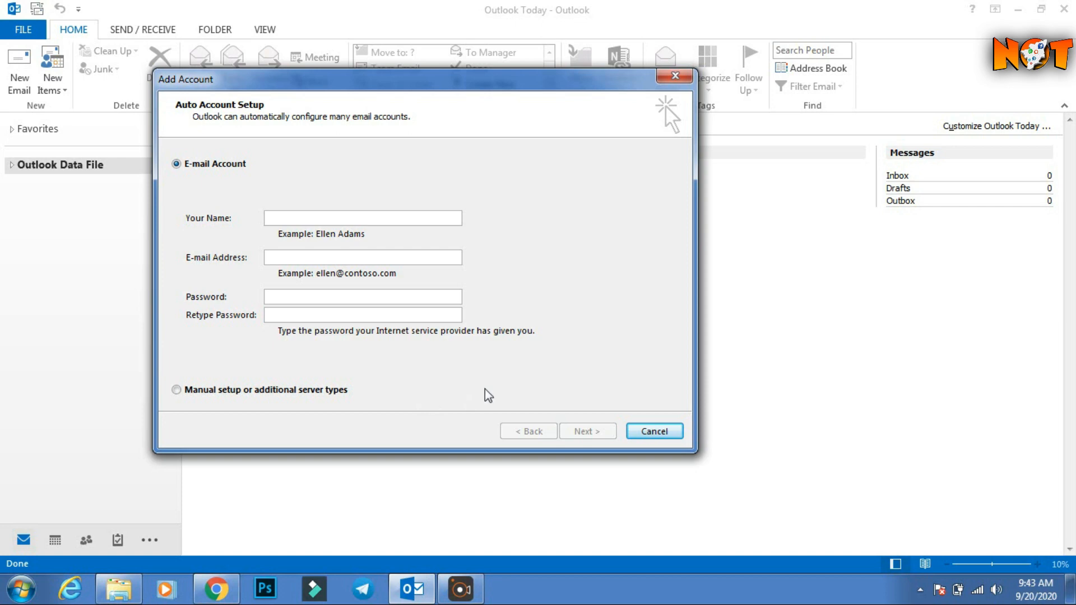
# Choose manual setup with the POP or IMAP service type in the Add Account wizard.
pyautogui.click(253, 388)
pyautogui.click(585, 432)
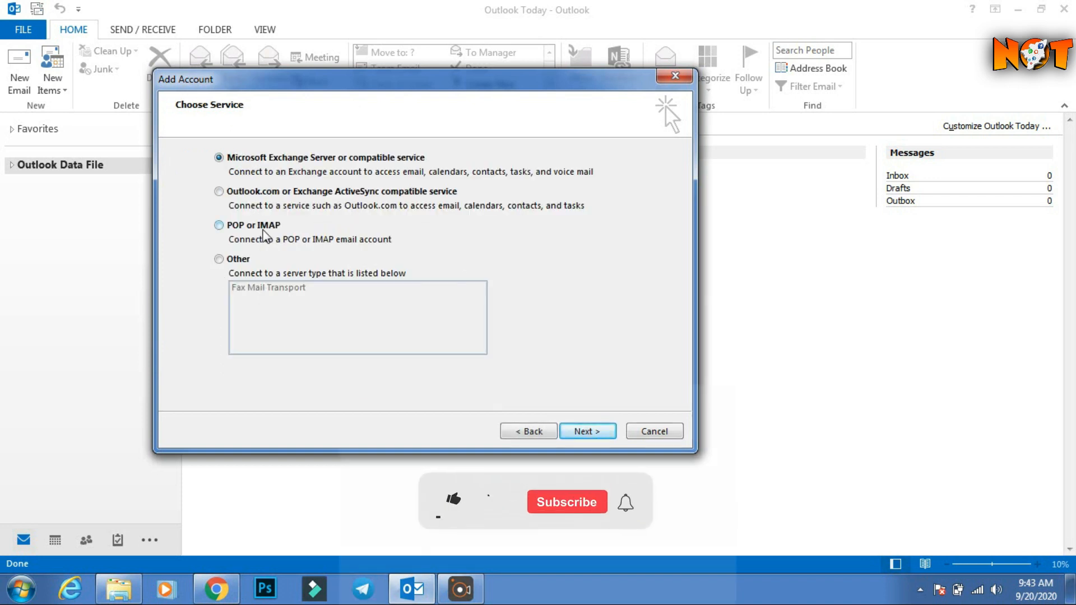
pyautogui.click(219, 225)
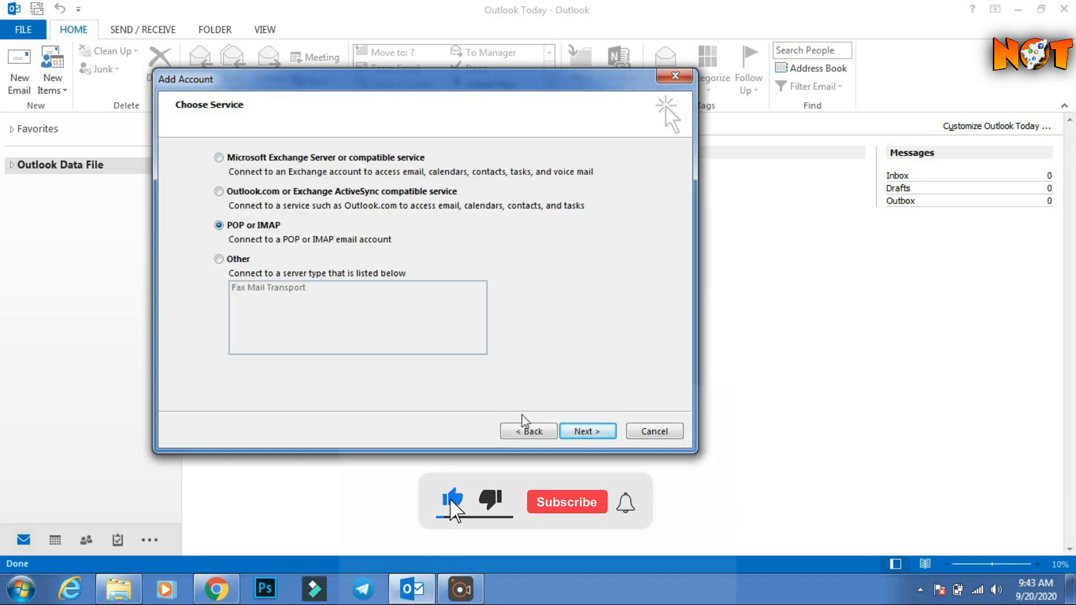
pyautogui.click(596, 433)
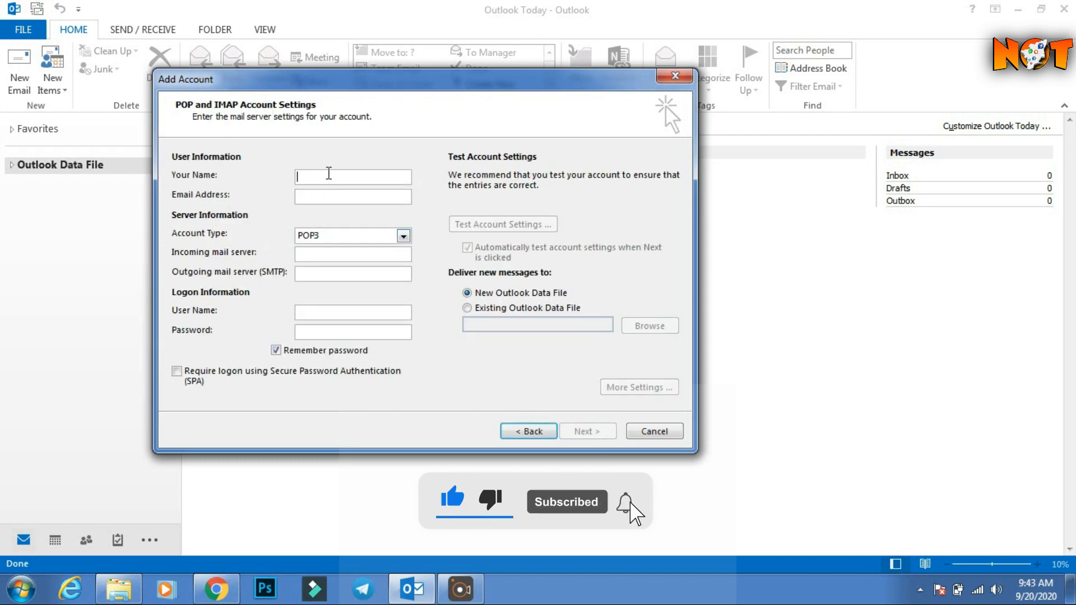
# Enter the user's display name and Gmail address in Your Name and Email Address.
pyautogui.write('Vignesh S')
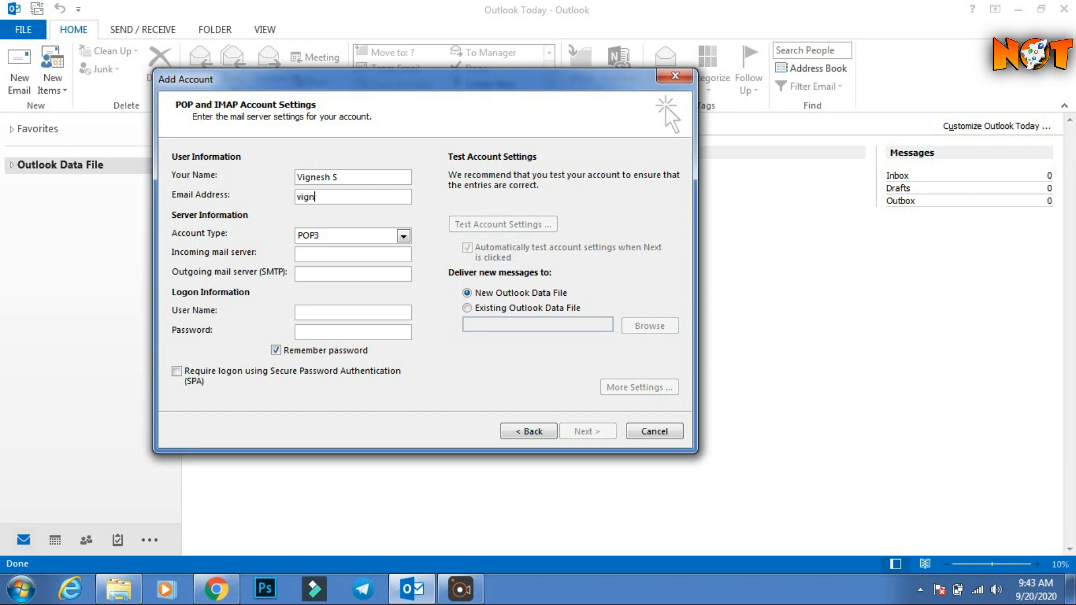
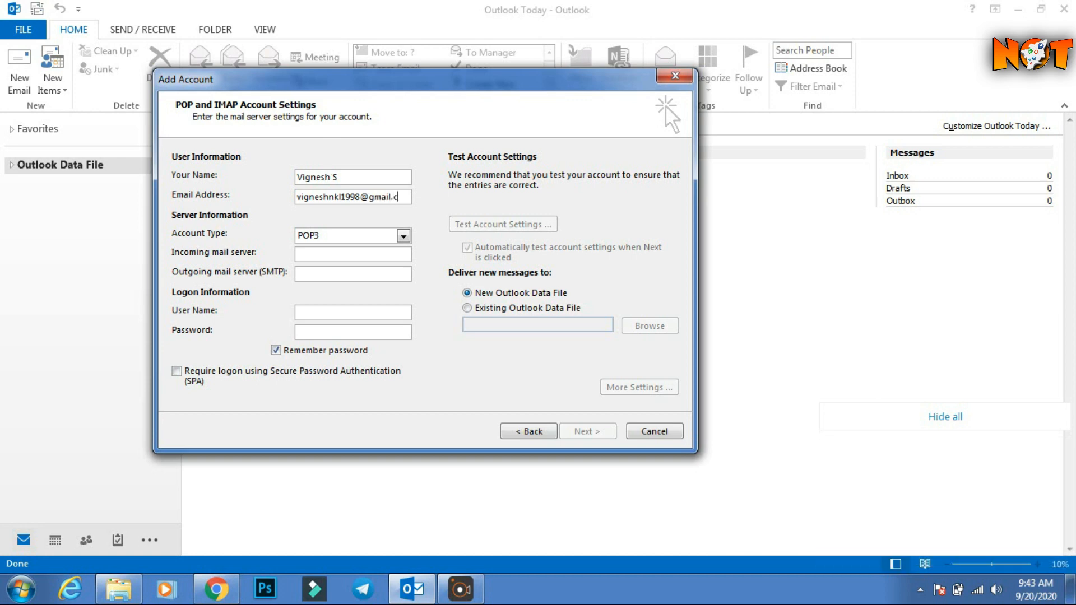
pyautogui.click(364, 241)
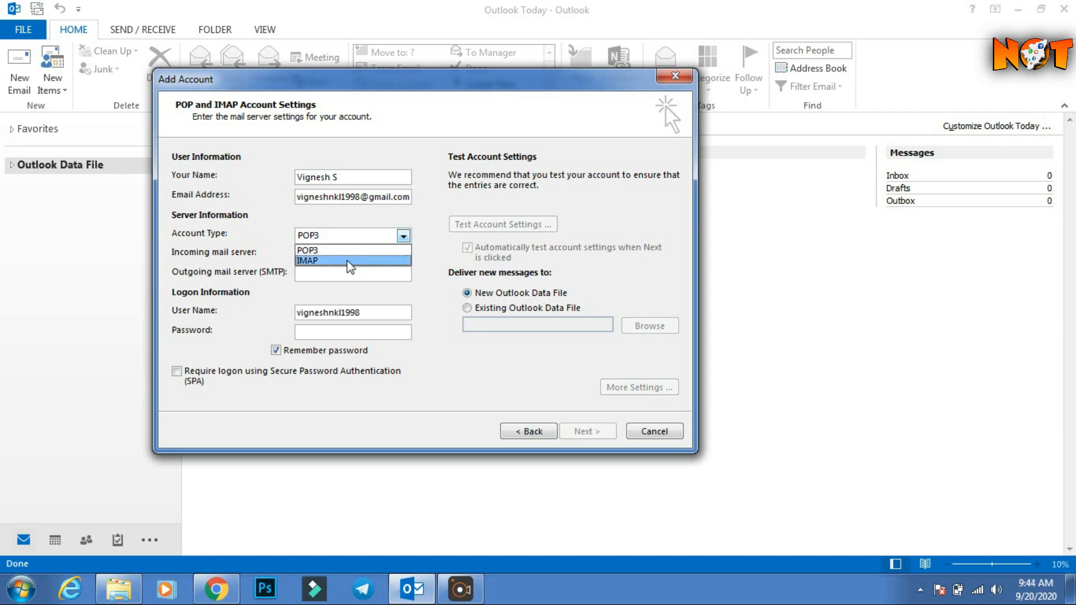
# Set Account Type to IMAP with imap.gmail.com incoming and smtp.gmail.com outgoing servers.
pyautogui.click(341, 260)
pyautogui.click(341, 255)
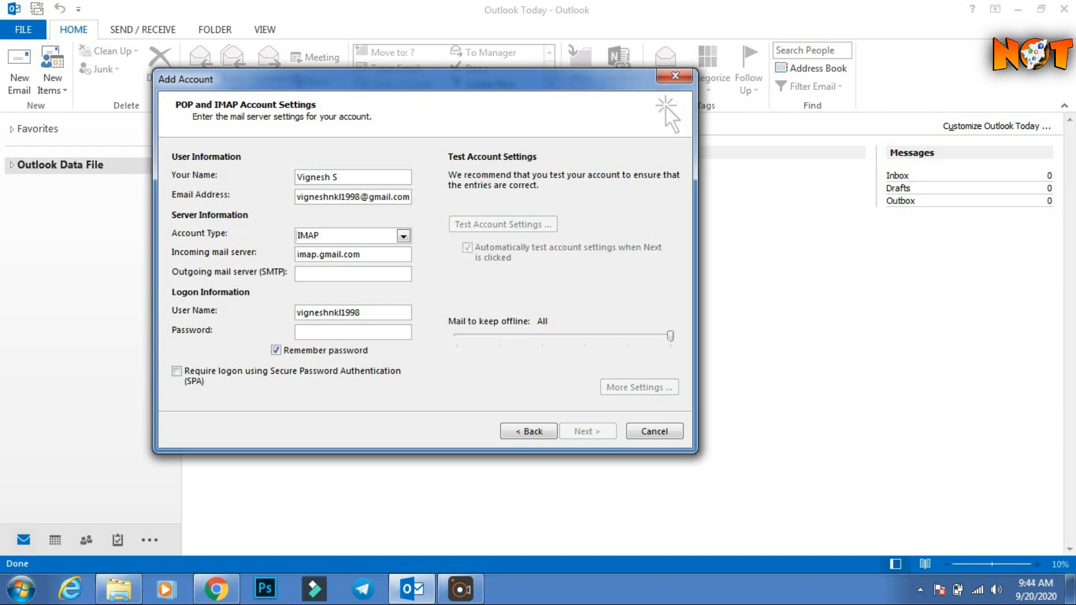
pyautogui.write('mtp.gmail.com')
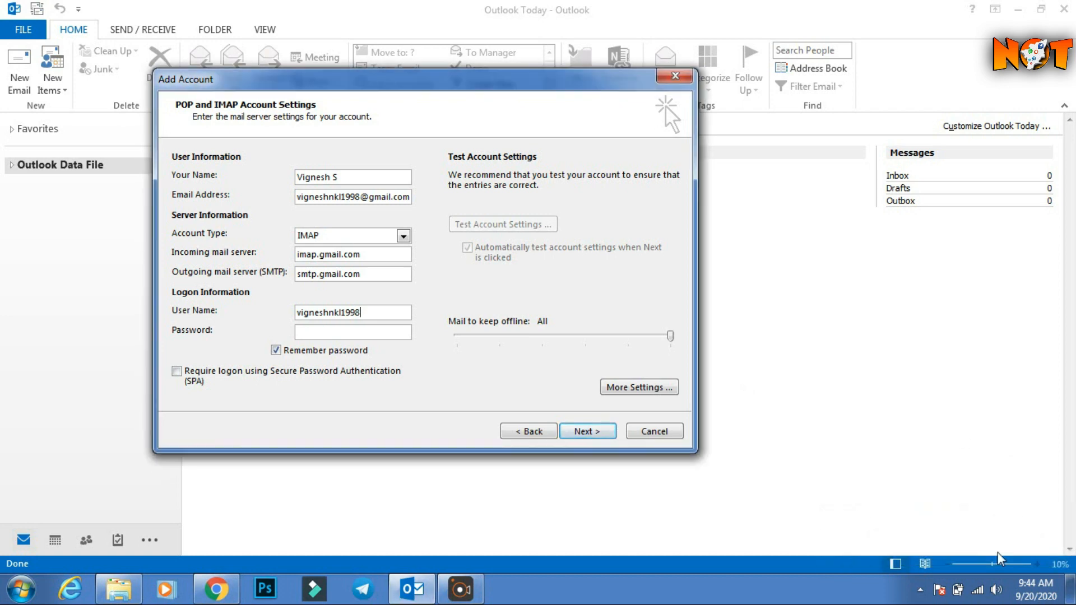
# Quit Telegram from the system tray and bring Chrome's Gmail settings back to front.
pyautogui.click(920, 590)
pyautogui.rightClick(919, 458)
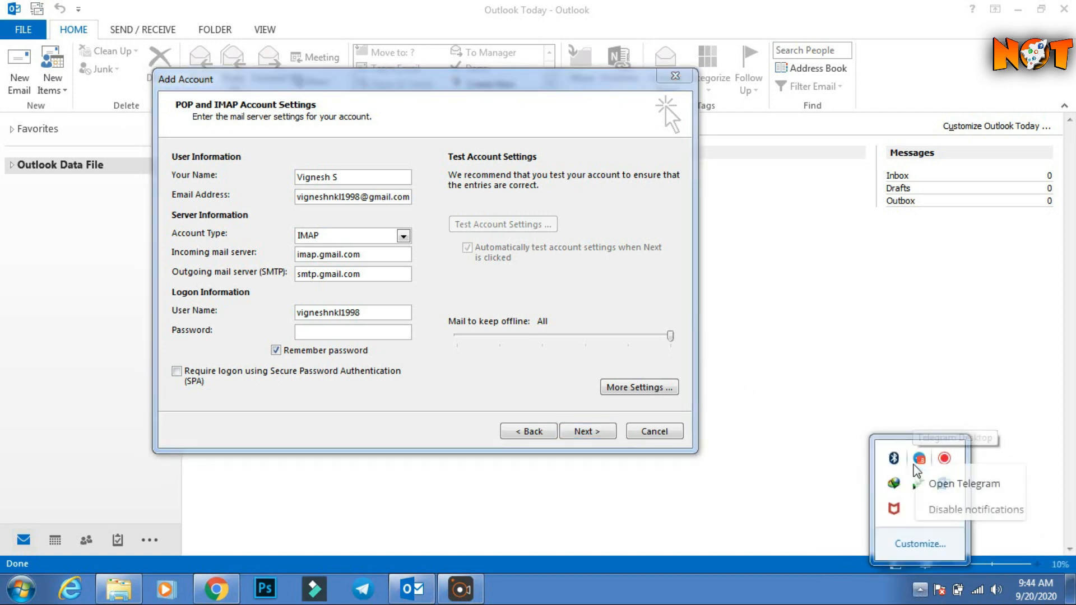
pyautogui.click(963, 535)
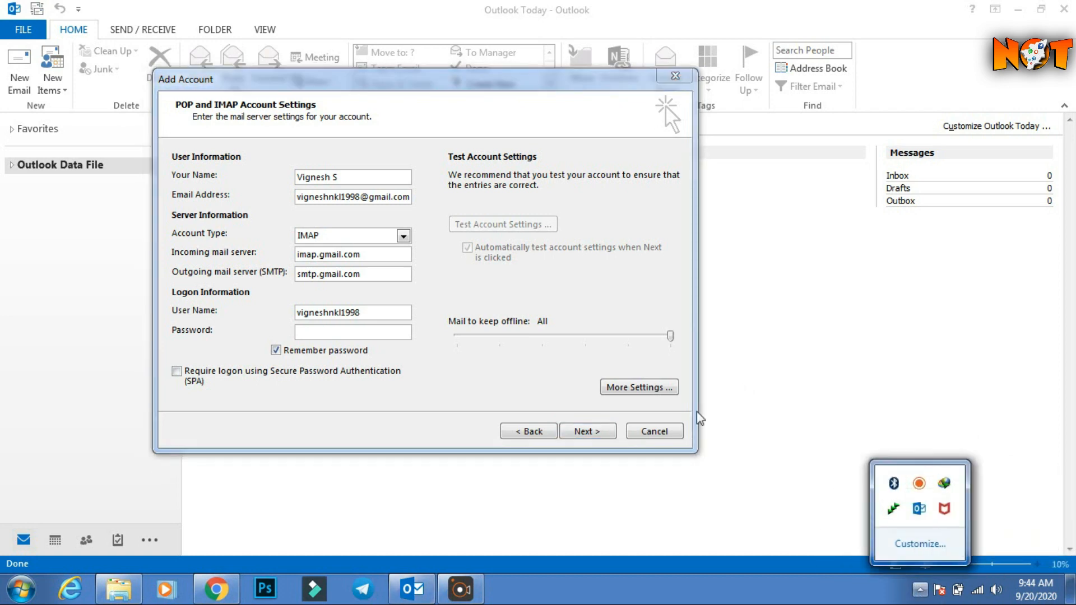
pyautogui.click(361, 332)
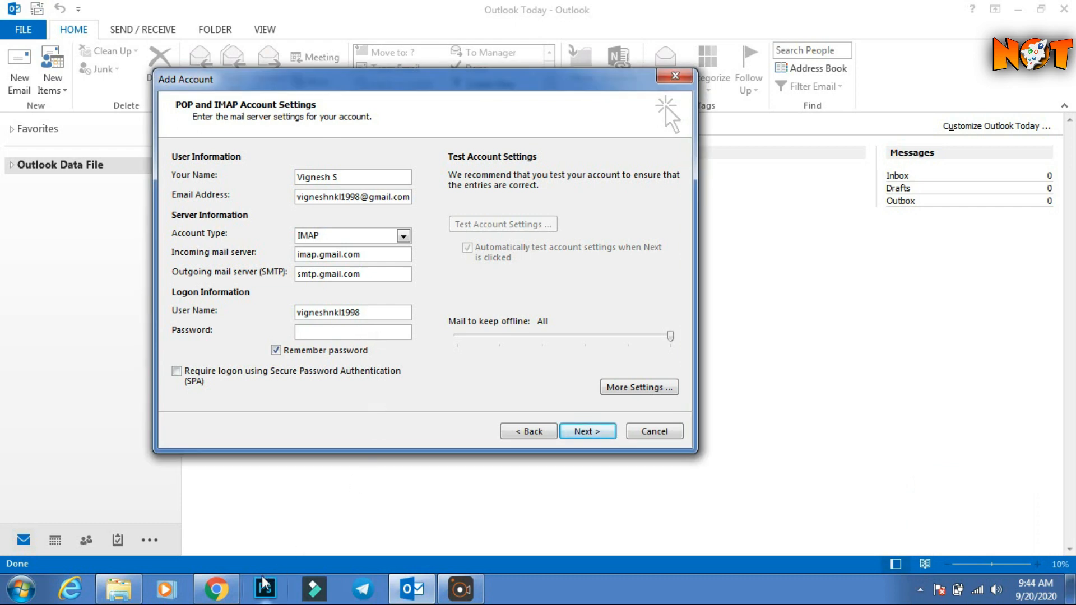
pyautogui.click(215, 589)
# Go to Manage your Google Account and scroll its Security page to Signing in to Google.
pyautogui.click(1046, 83)
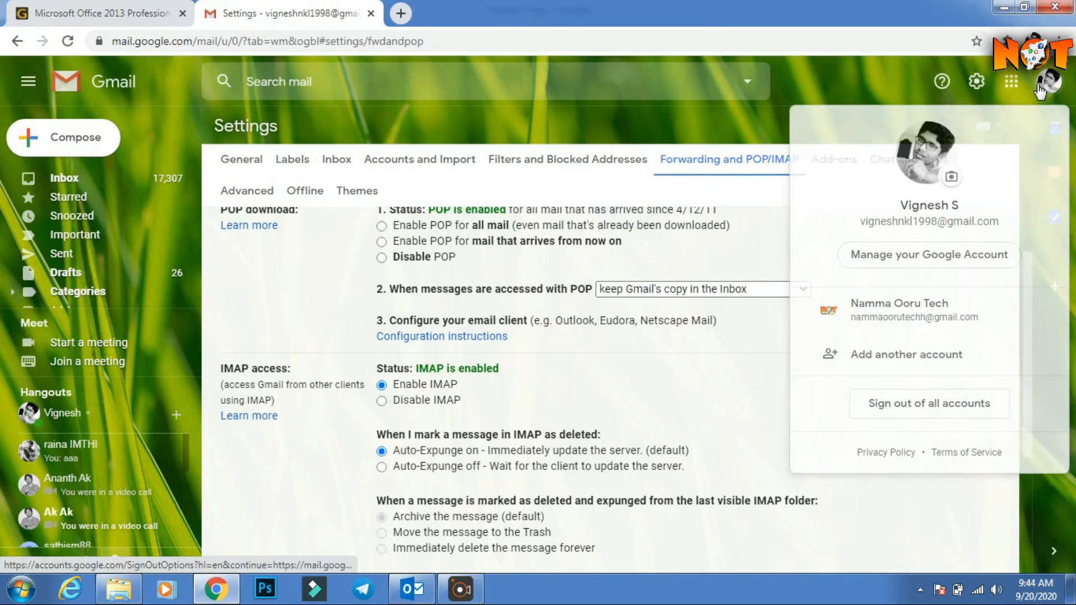
pyautogui.click(930, 255)
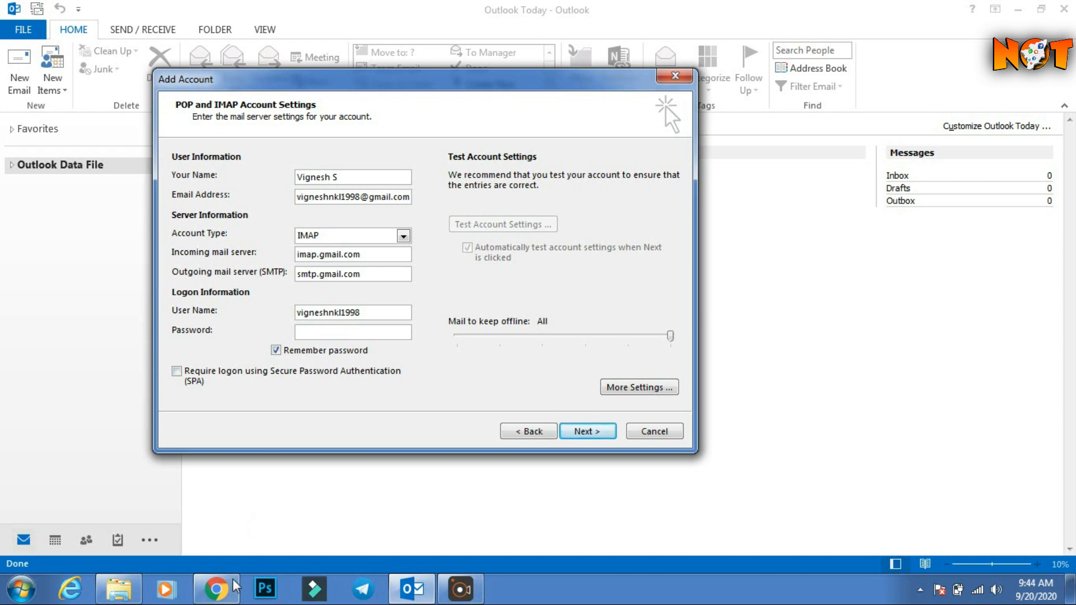
pyautogui.click(235, 583)
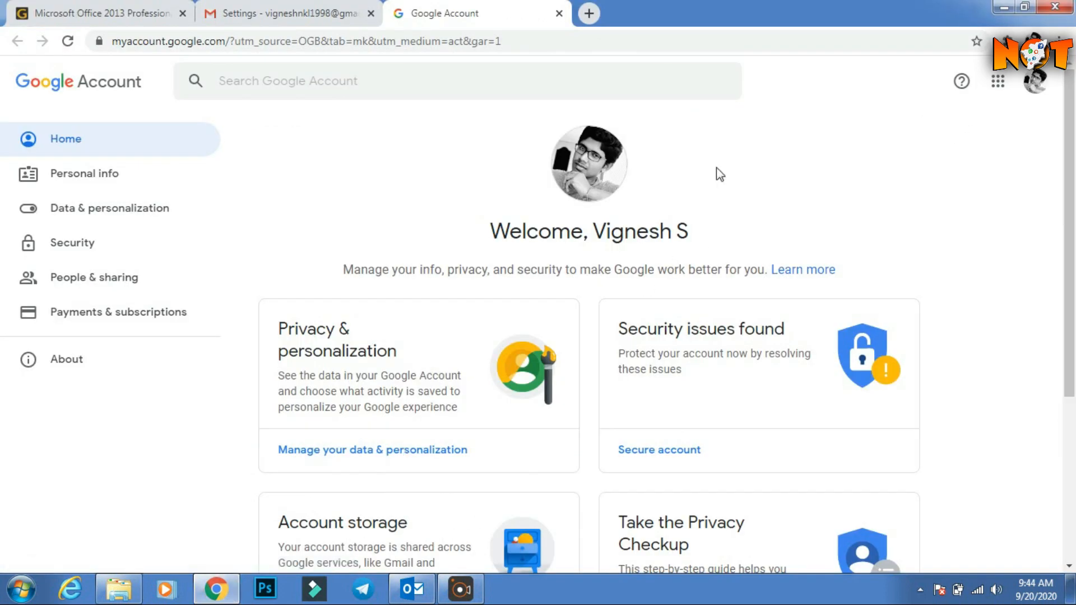
pyautogui.click(84, 245)
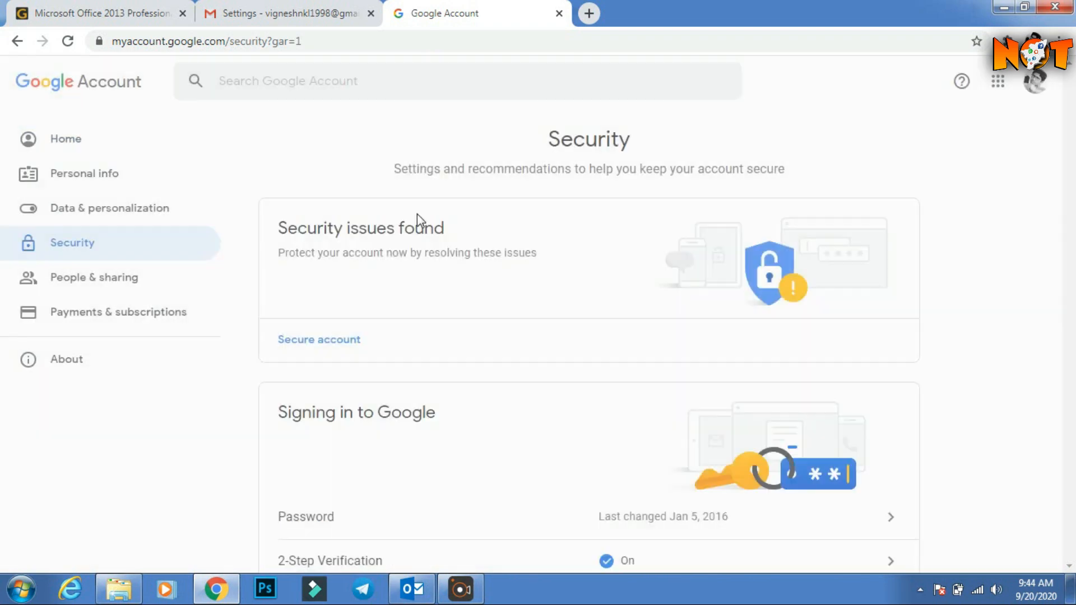
pyautogui.scroll(-4, 428, 251)
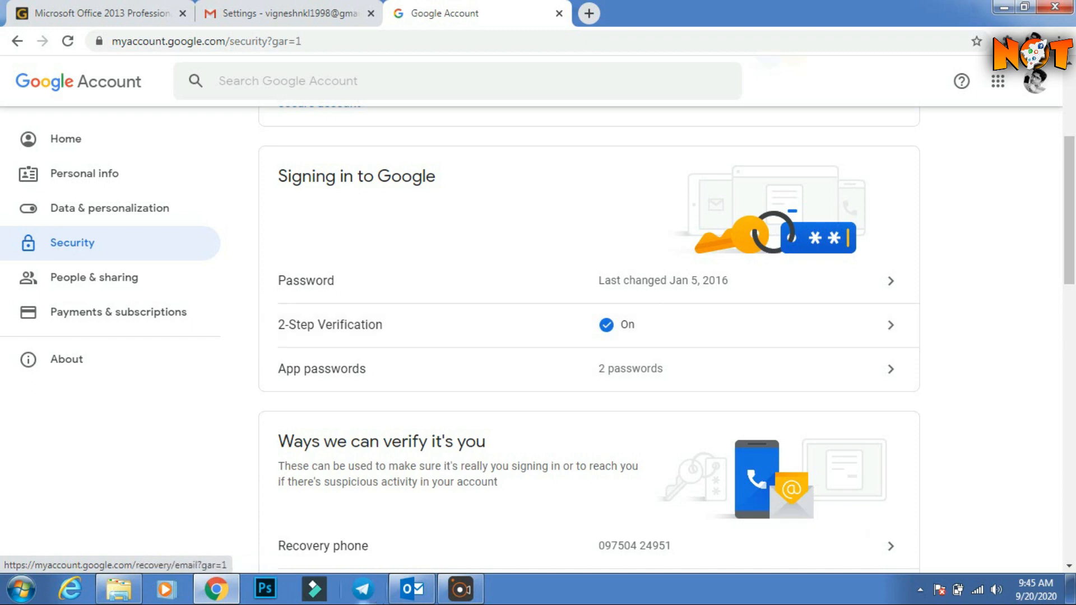
pyautogui.click(427, 591)
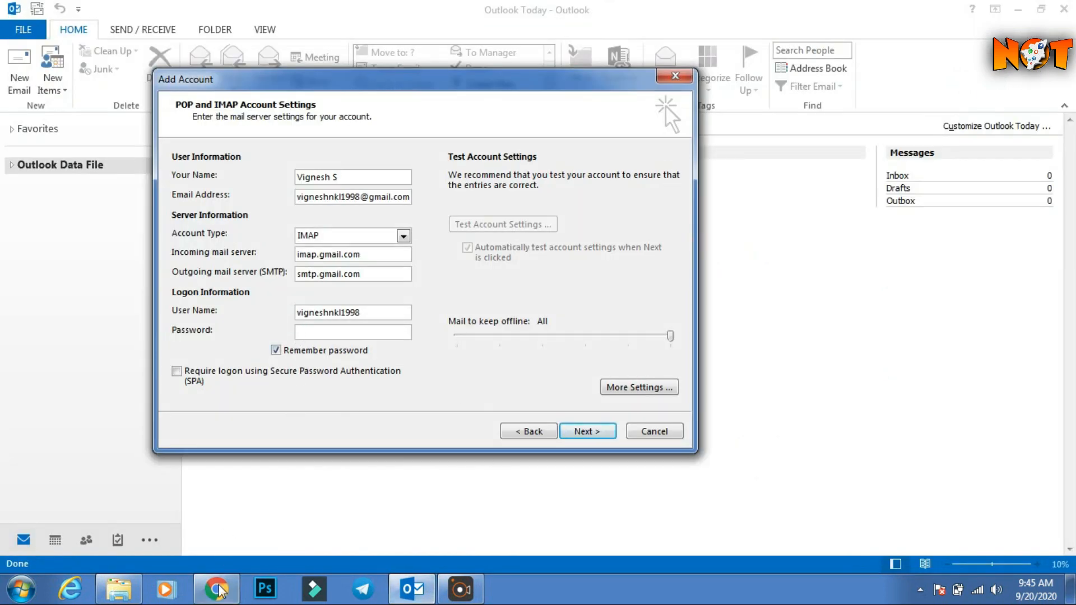
pyautogui.click(217, 596)
# Open App passwords and re-verify identity with the Google account password.
pyautogui.click(589, 382)
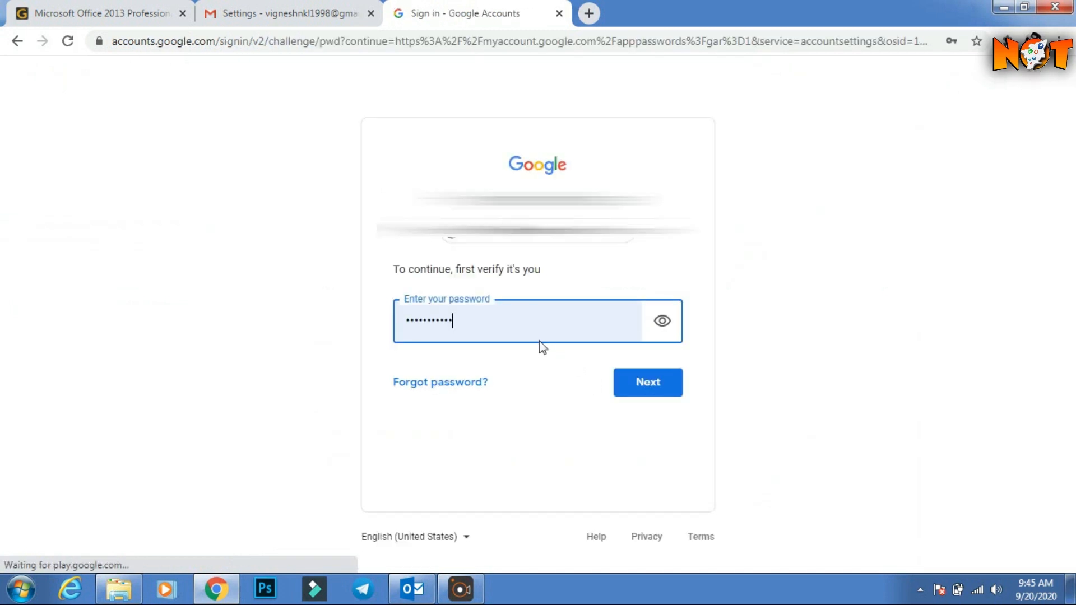
pyautogui.click(515, 322)
pyautogui.press('BackSpace')
pyautogui.press('BackSpace')
pyautogui.press('BackSpace')
pyautogui.press('BackSpace')
pyautogui.press('BackSpace')
pyautogui.press('BackSpace')
pyautogui.press('BackSpace')
pyautogui.press('BackSpace')
pyautogui.press('BackSpace')
pyautogui.press('BackSpace')
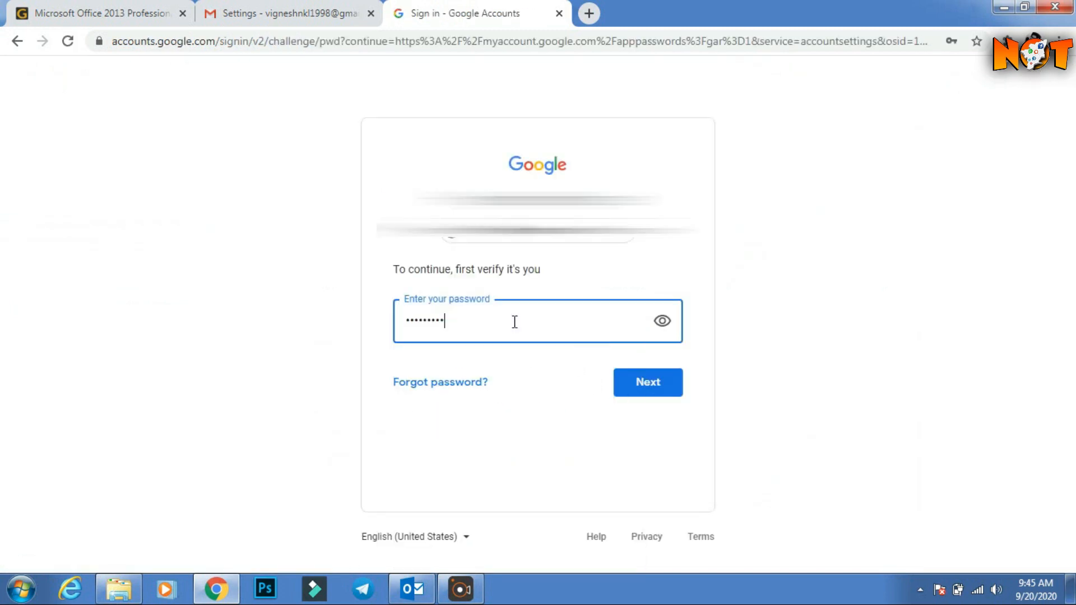
pyautogui.write('*********')
pyautogui.press('Return')
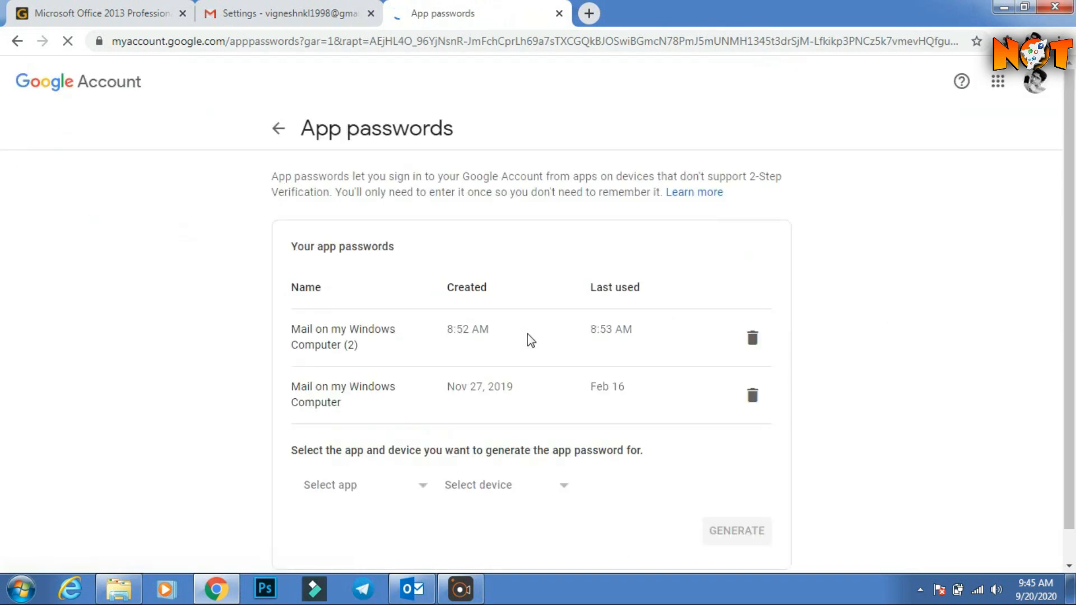
# Generate a new app password for Mail on Windows Computer and copy it.
pyautogui.scroll(-1, 555, 314)
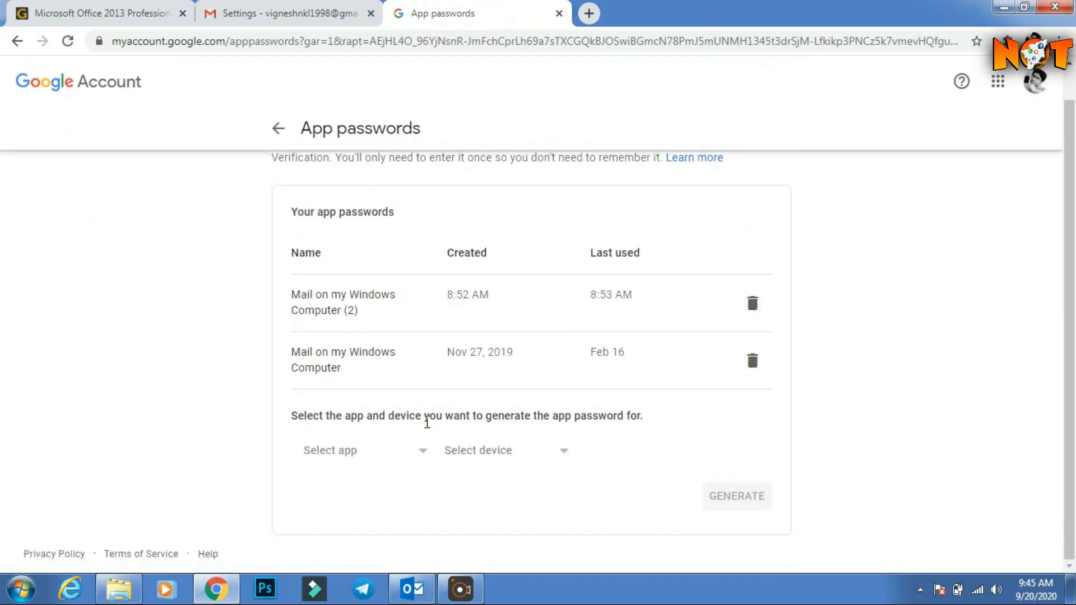
pyautogui.click(386, 455)
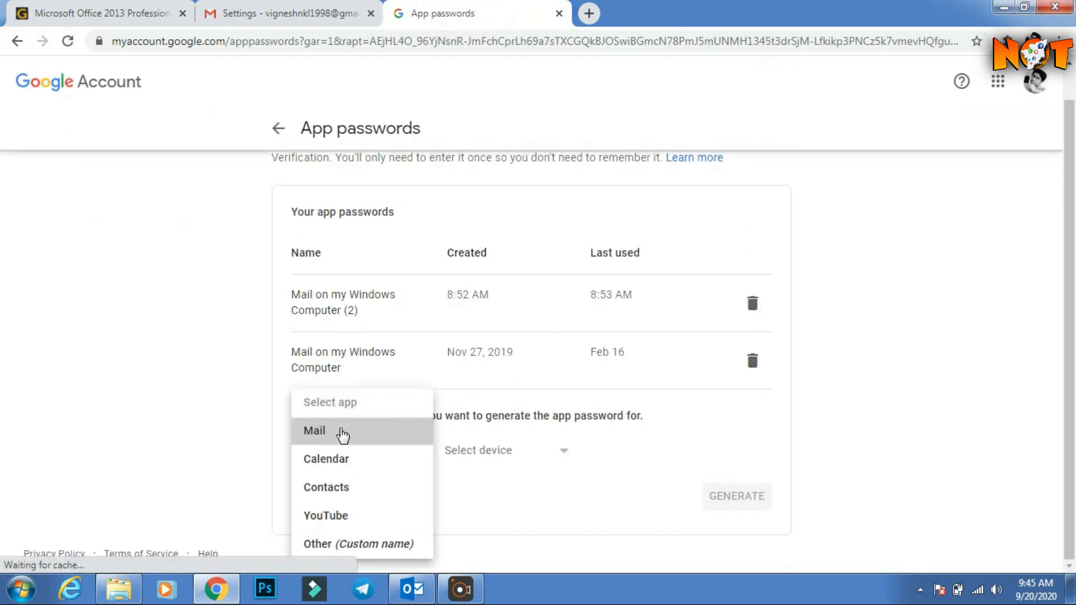
pyautogui.click(344, 433)
pyautogui.click(521, 456)
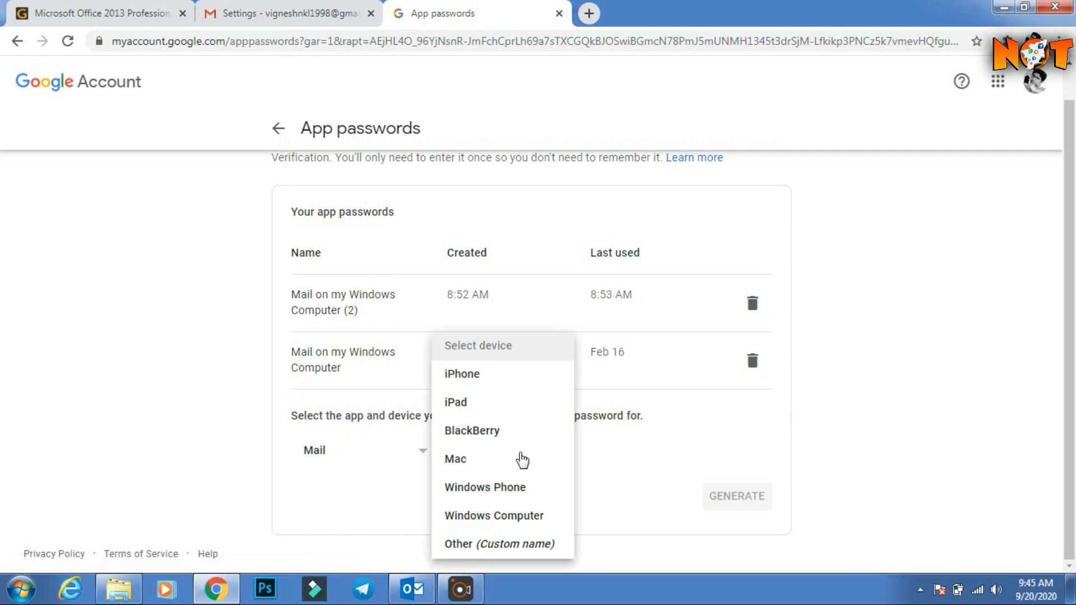
pyautogui.click(508, 520)
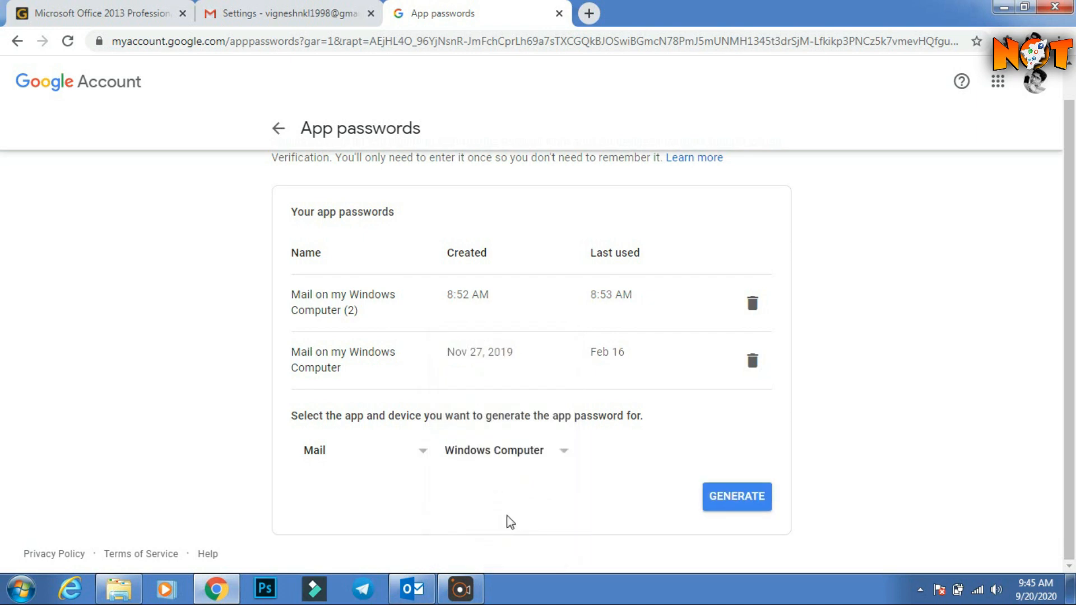
pyautogui.click(711, 496)
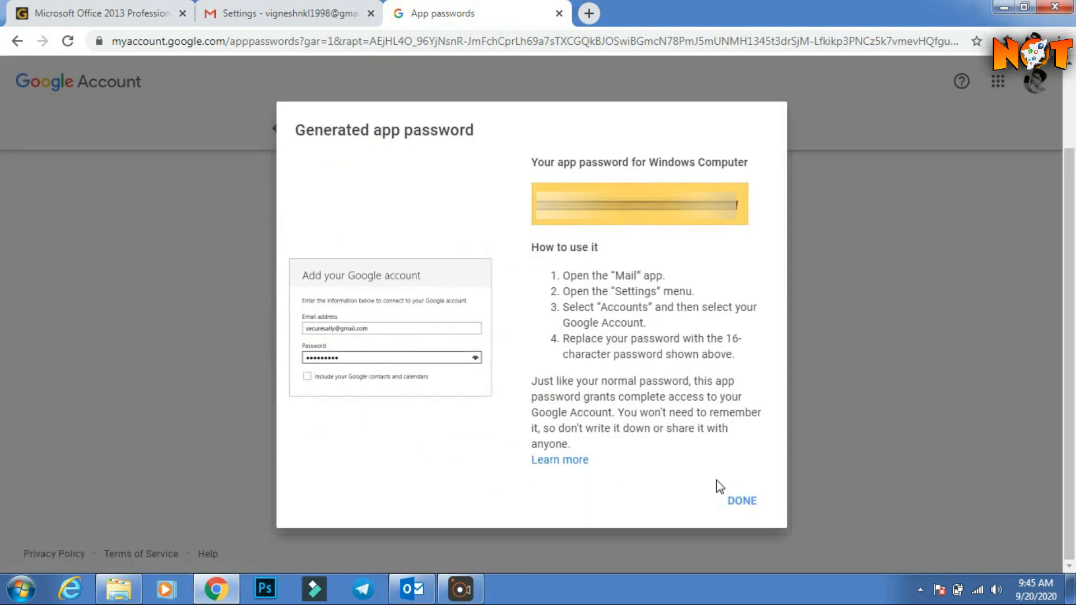
pyautogui.moveTo(536, 206); pyautogui.dragTo(741, 206)
pyautogui.rightClick(732, 207)
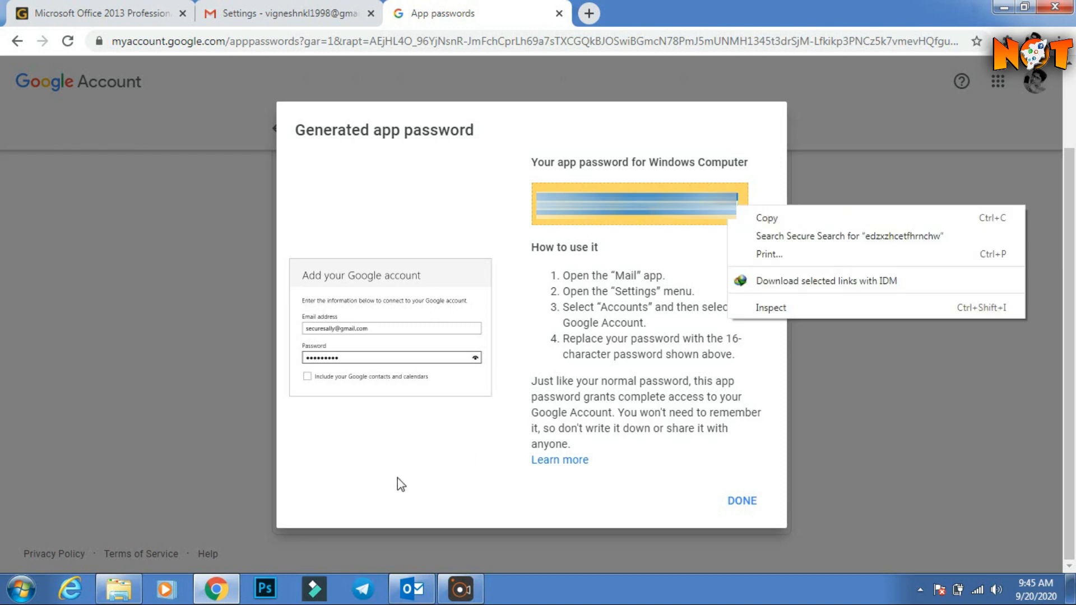
pyautogui.click(411, 588)
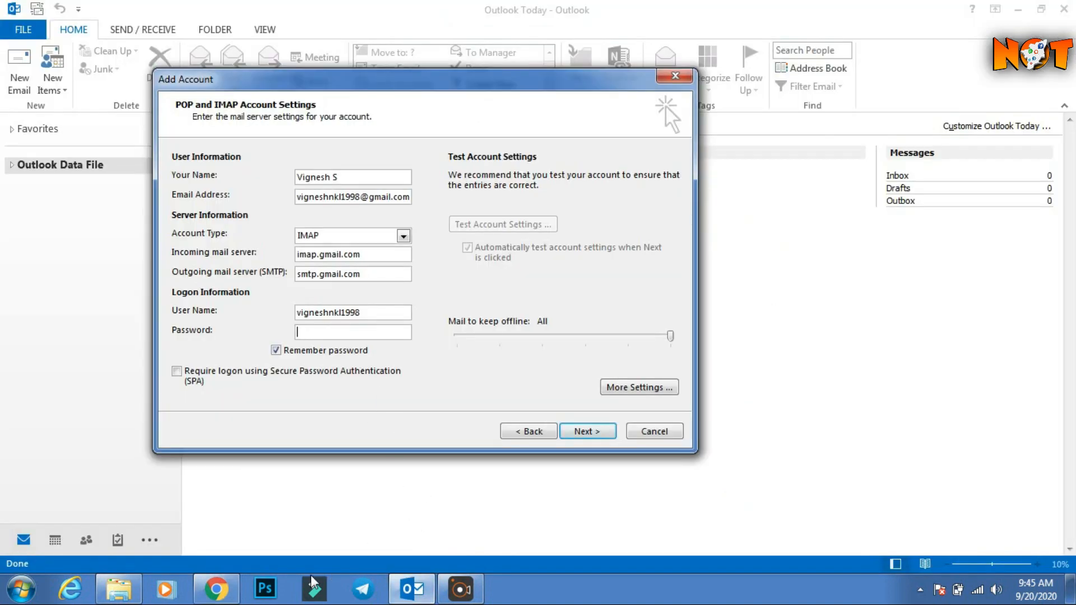
# Paste the app password into Outlook's Password field and uncheck Remember password.
pyautogui.click(218, 590)
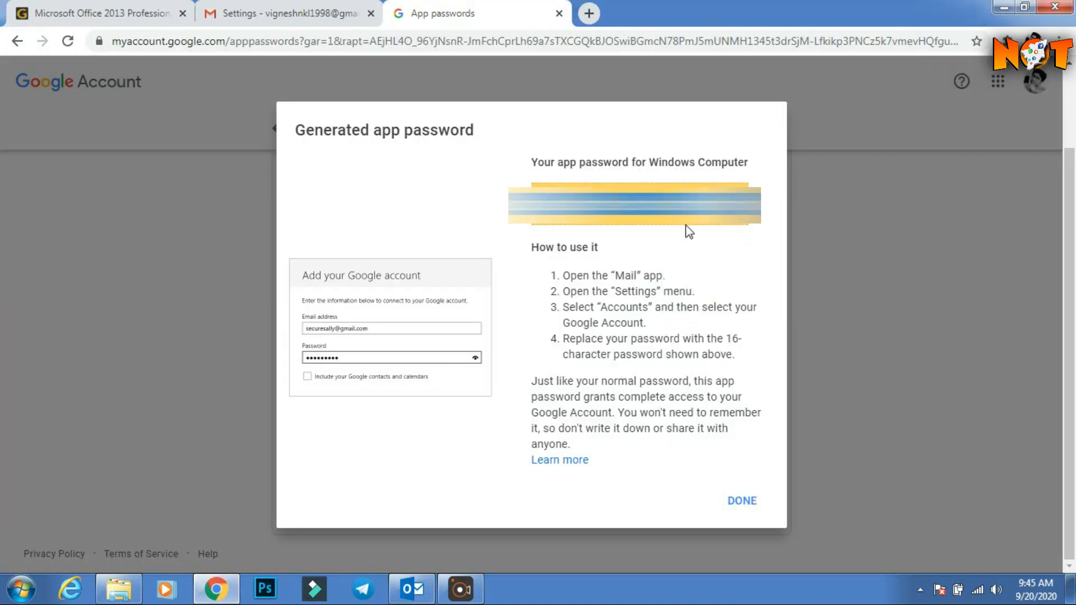
pyautogui.click(411, 588)
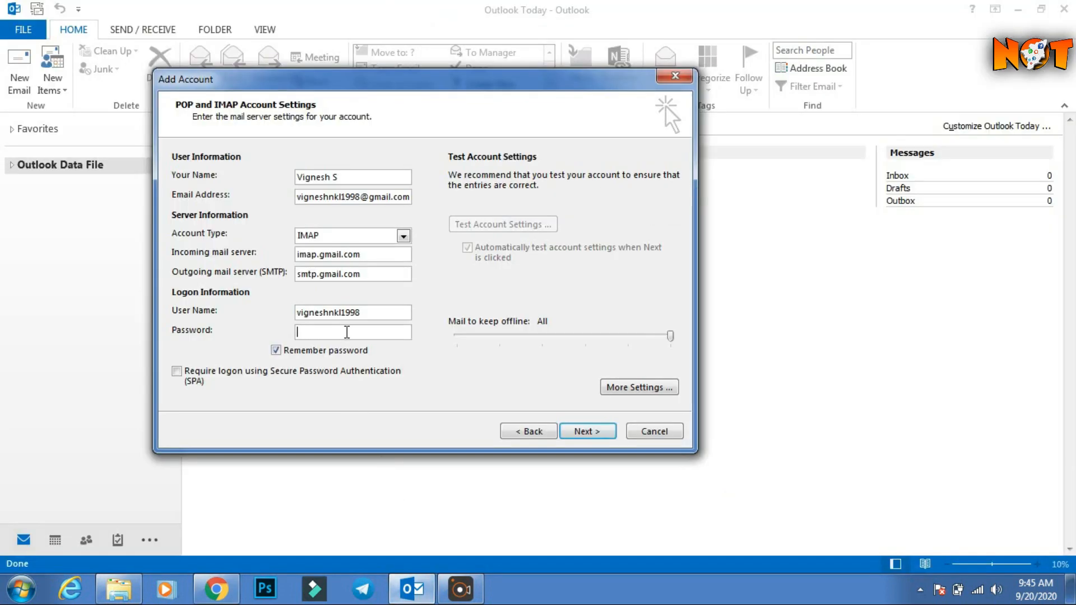
pyautogui.hotkey('ctrl', 'v')
pyautogui.click(327, 353)
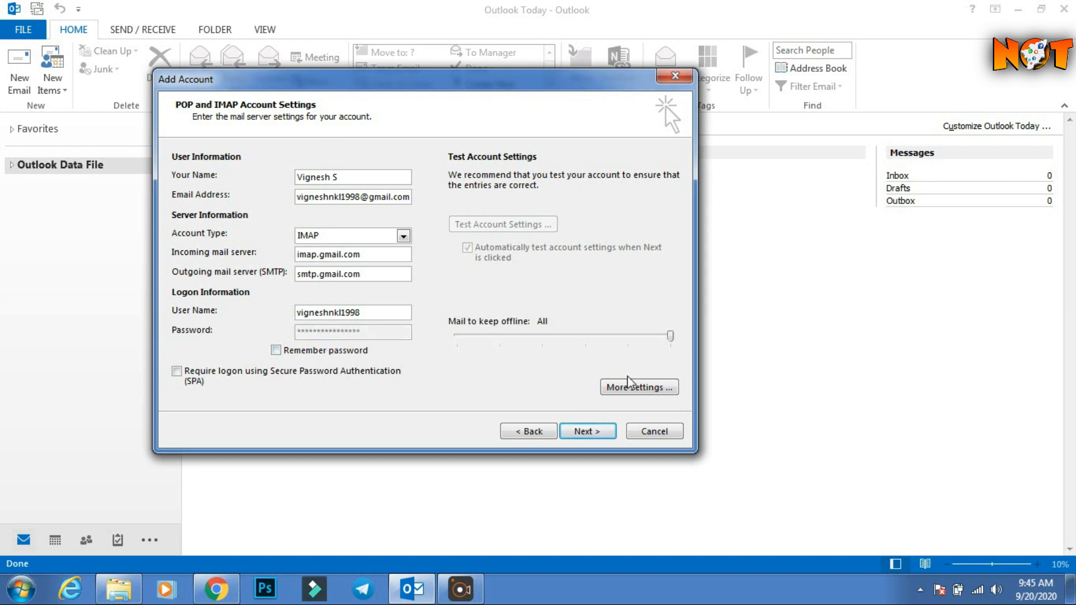
# In More Settings, require authentication for the outgoing SMTP server.
pyautogui.click(641, 387)
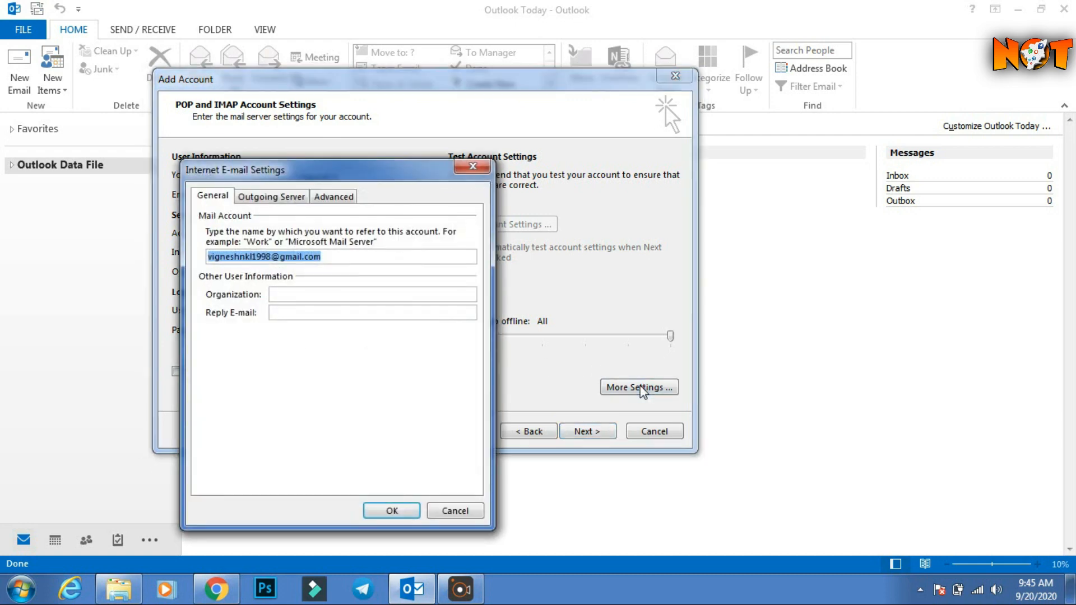
pyautogui.click(276, 201)
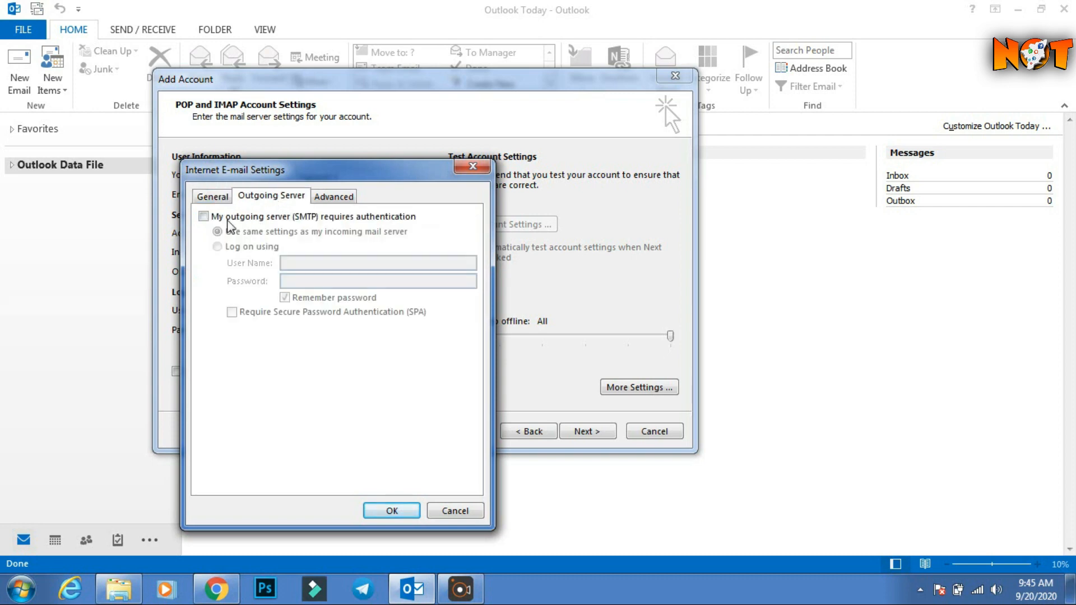
pyautogui.click(212, 217)
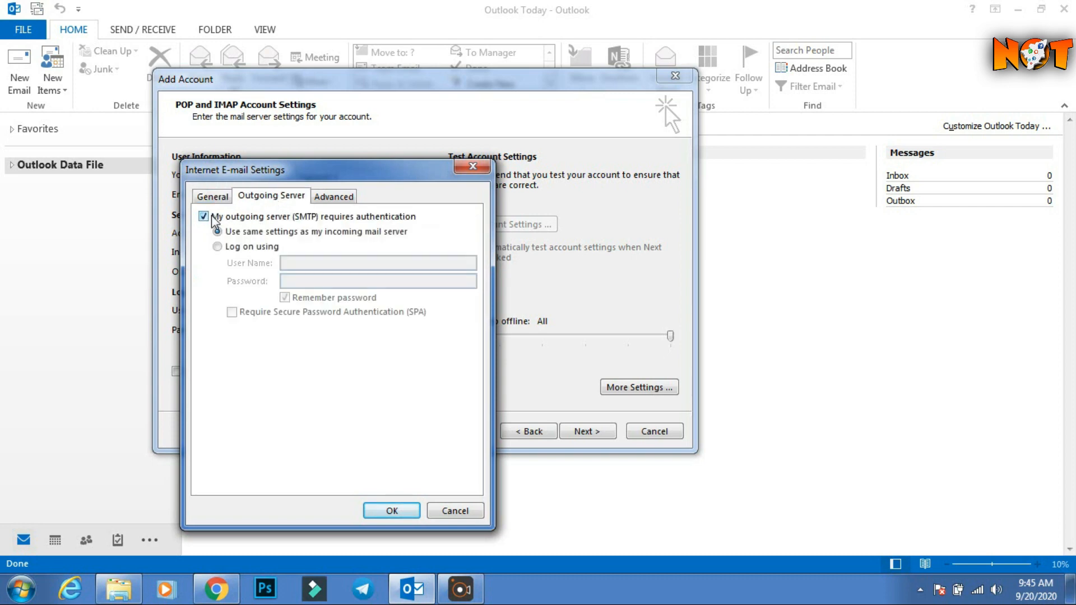
# Set SSL encryption for IMAP port 993 and SMTP, changing the SMTP port to 465.
pyautogui.click(335, 196)
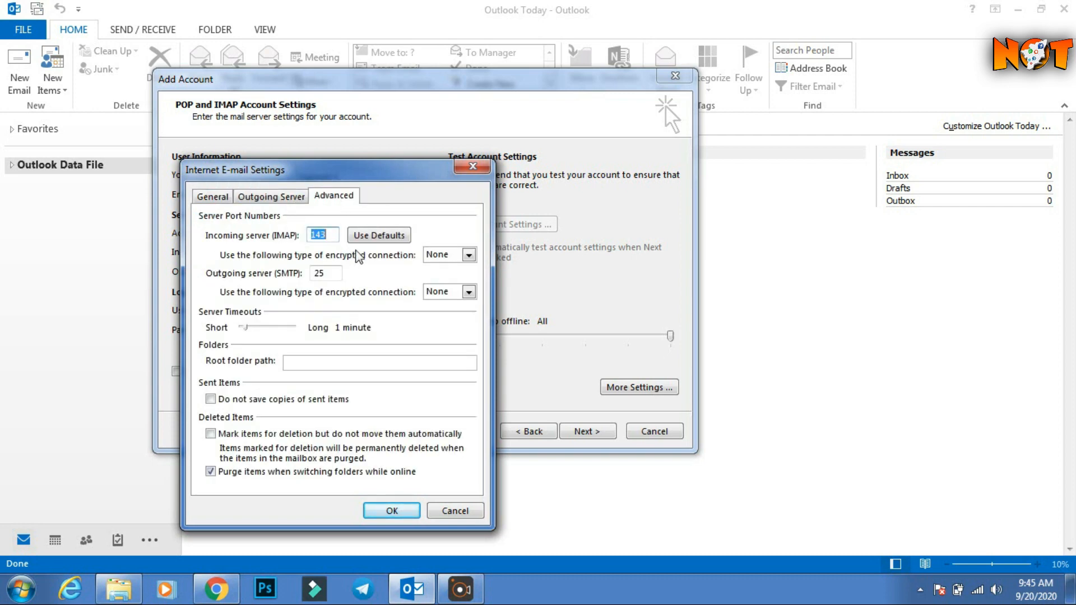
pyautogui.click(467, 256)
pyautogui.click(447, 277)
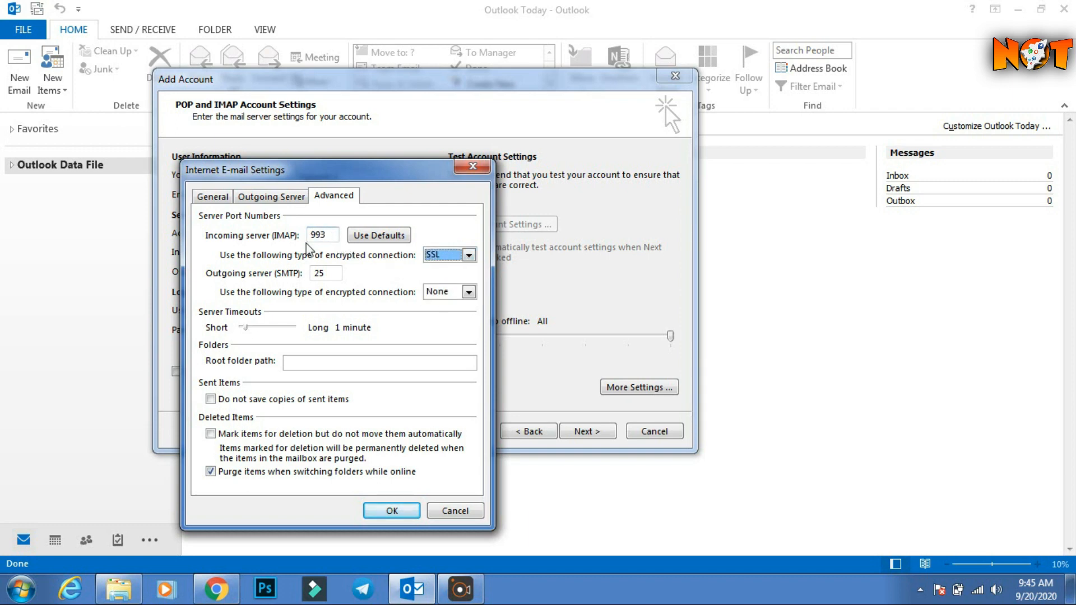
pyautogui.click(468, 292)
pyautogui.click(443, 317)
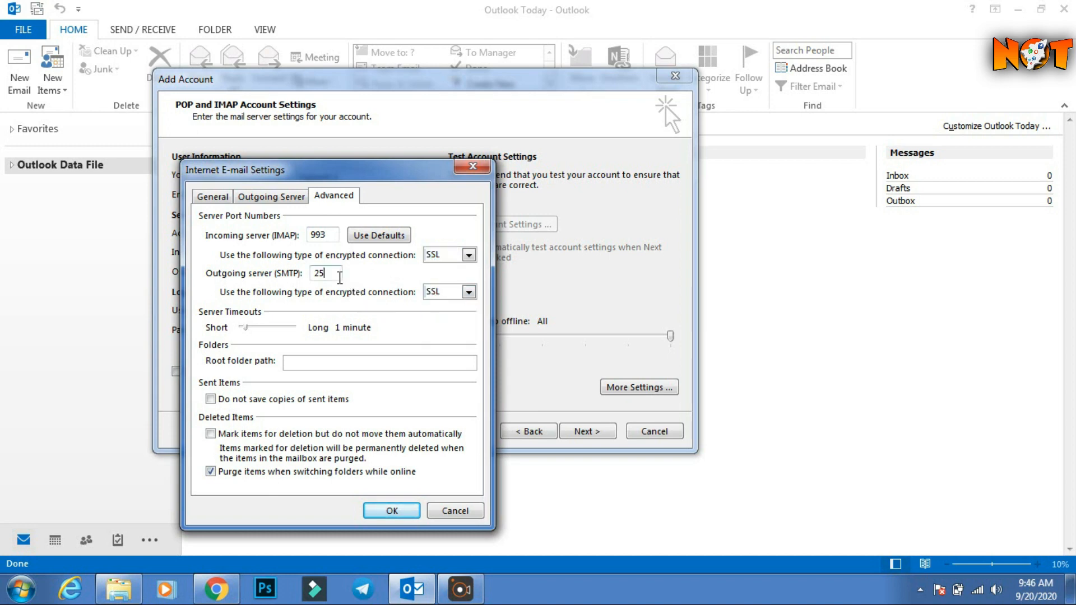
pyautogui.moveTo(336, 273); pyautogui.dragTo(307, 278)
pyautogui.write('46')
# Save the advanced settings and start testing the account.
pyautogui.click(393, 511)
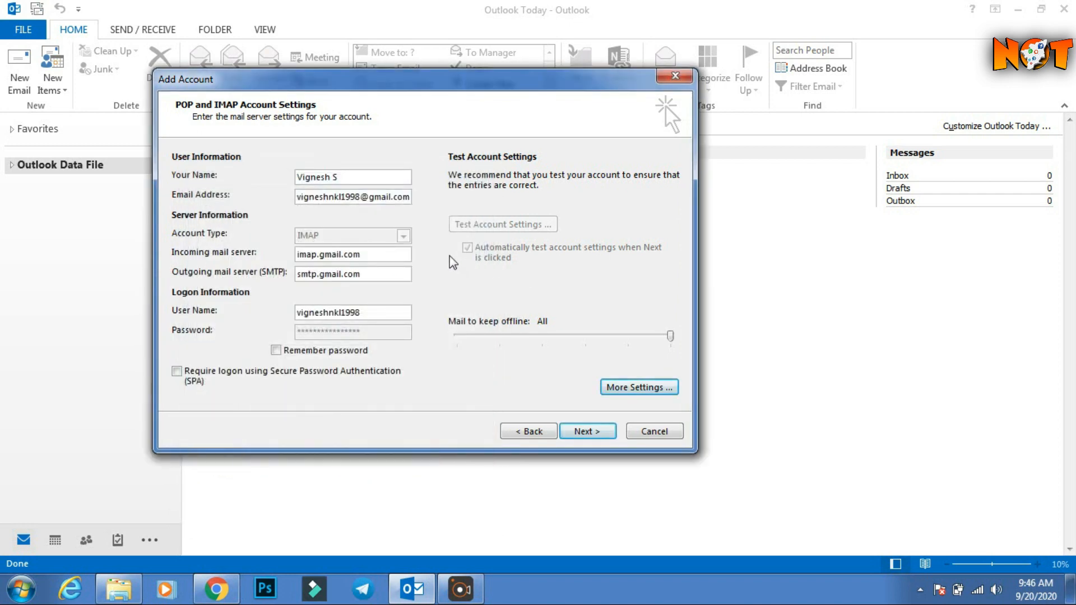
pyautogui.click(586, 431)
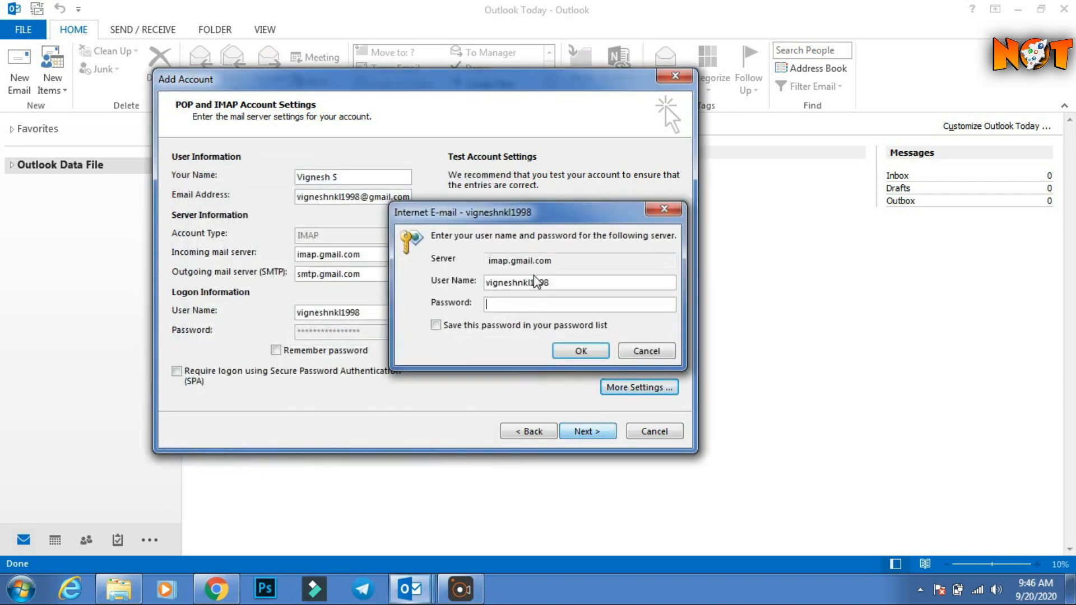
pyautogui.click(510, 305)
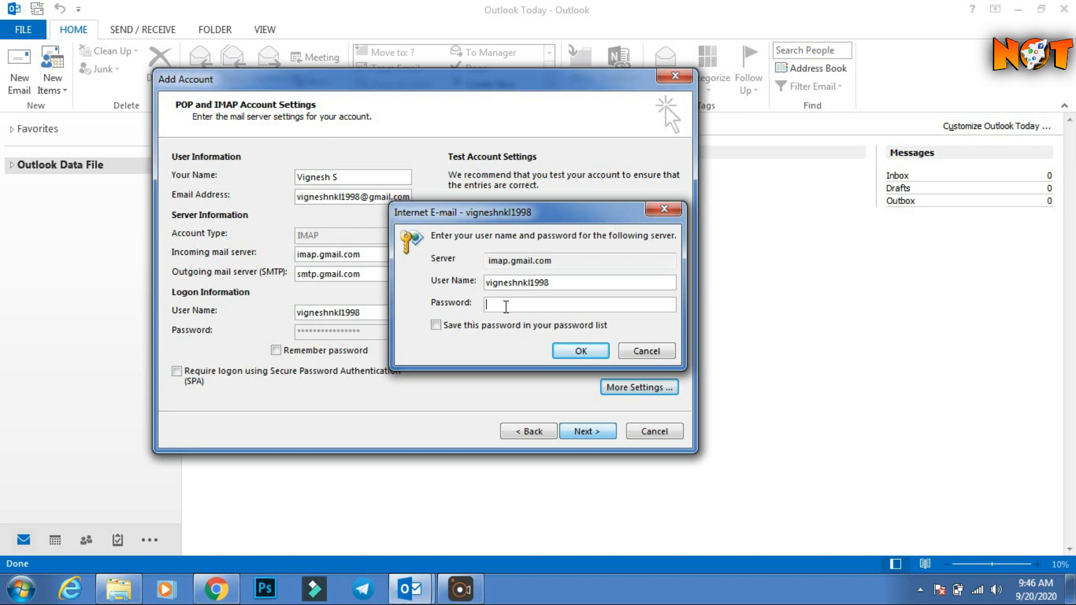
# Answer the imap.gmail.com sign-in prompt with the copied app password, saving it.
pyautogui.click(234, 587)
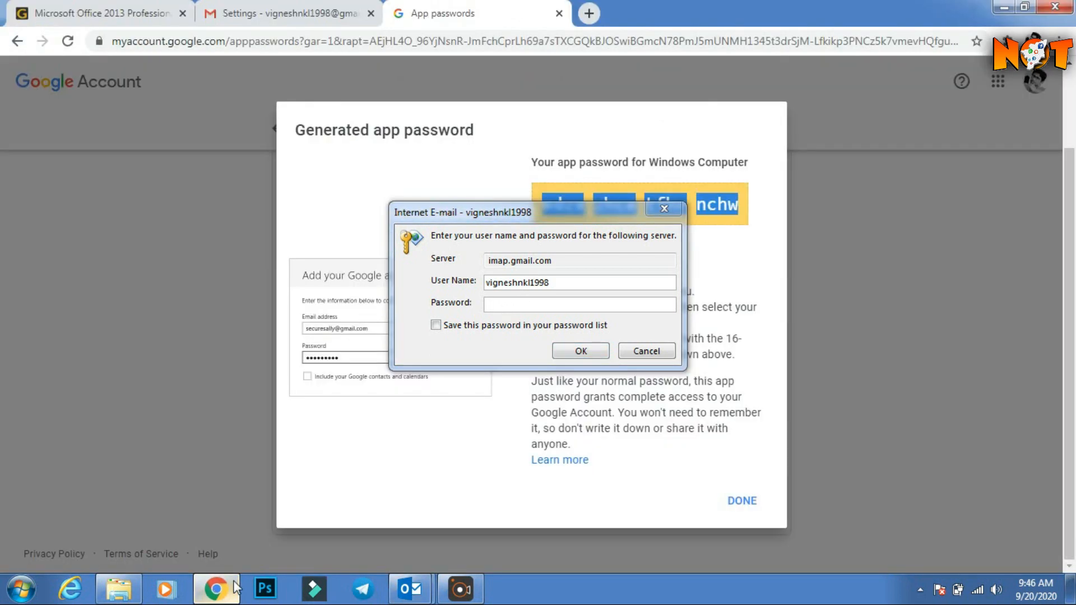
pyautogui.rightClick(714, 206)
pyautogui.click(734, 216)
pyautogui.click(579, 304)
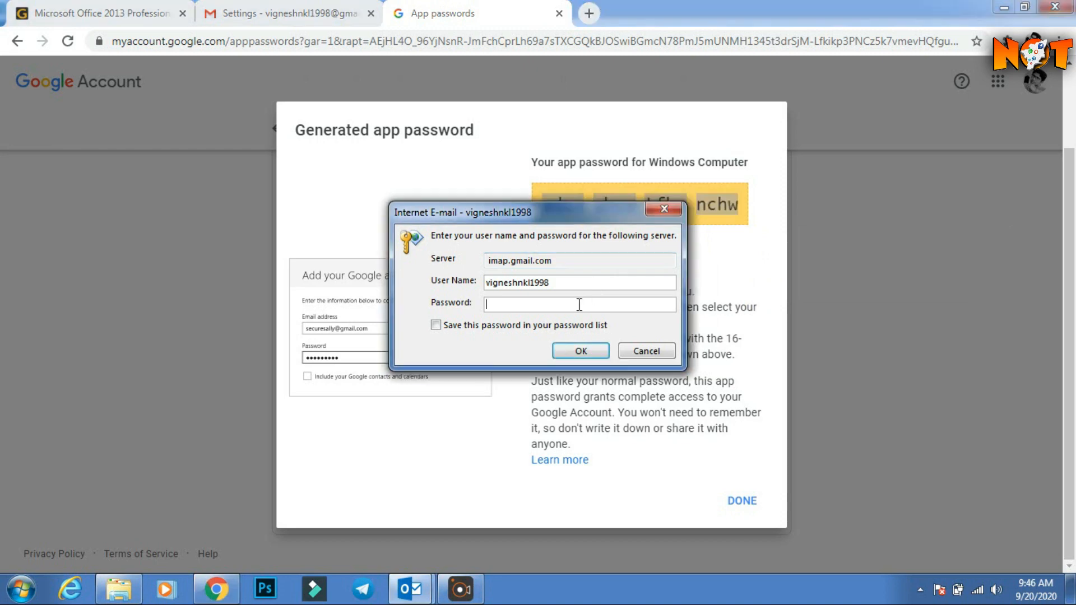
pyautogui.hotkey('ctrl', 'v')
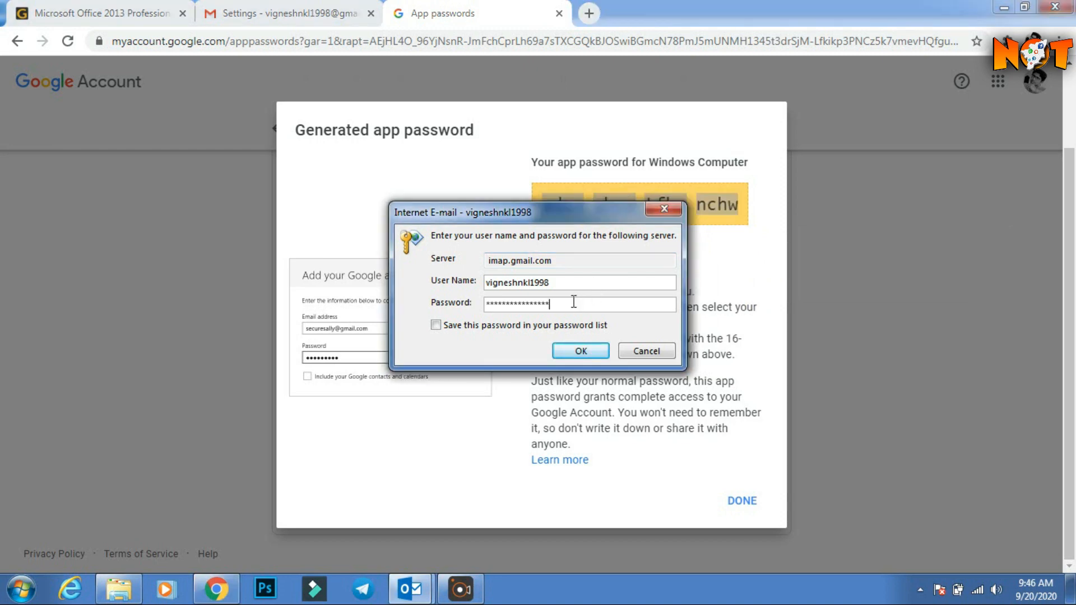
pyautogui.click(563, 331)
pyautogui.click(585, 350)
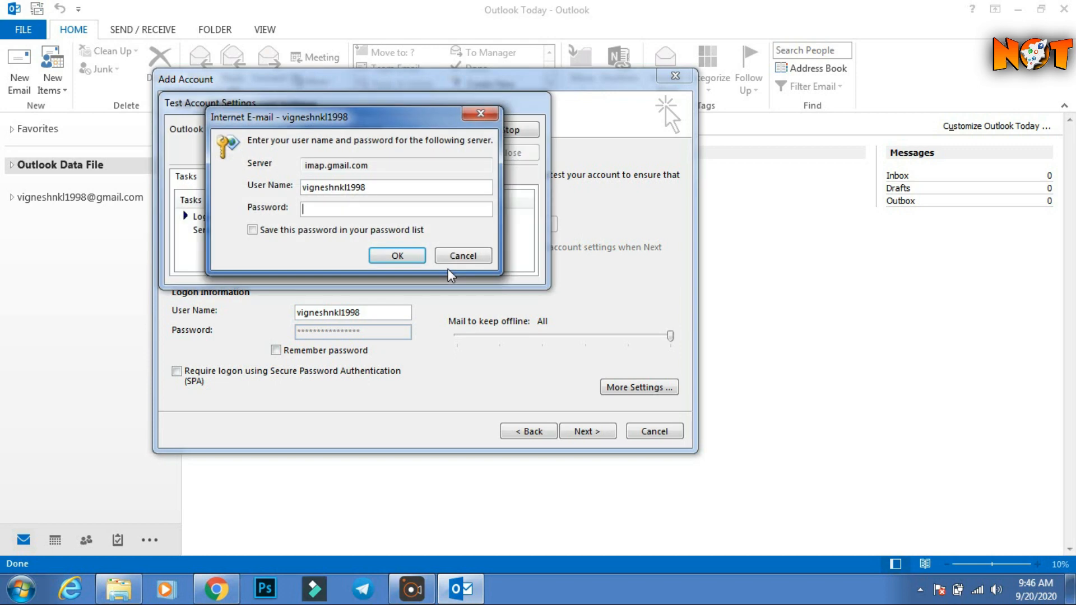
# Paste the app password into the second prompt, save it, and close the passed test results.
pyautogui.click(386, 210)
pyautogui.hotkey('ctrl', 'v')
pyautogui.click(320, 232)
pyautogui.click(397, 255)
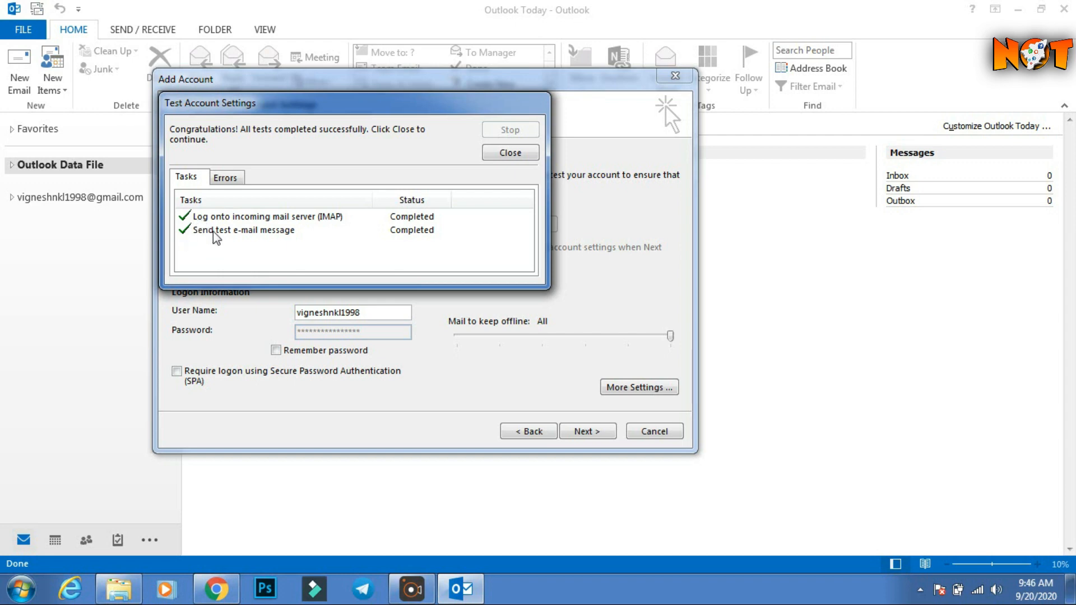
pyautogui.click(508, 153)
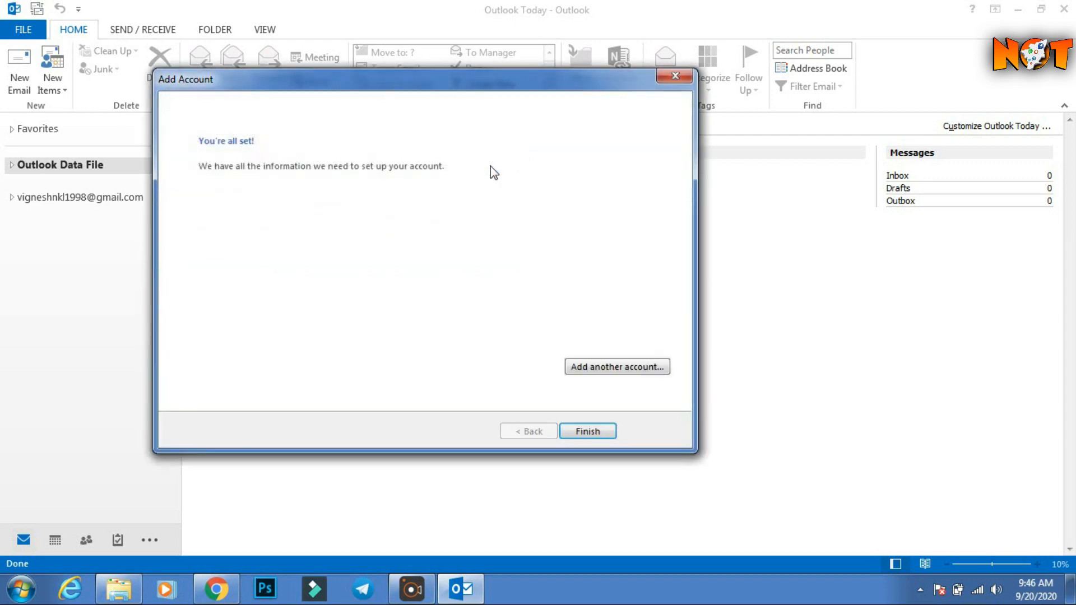
# Finish the wizard, dismiss the mail alert, then open and close the Microsoft Outlook Test Message.
pyautogui.click(602, 431)
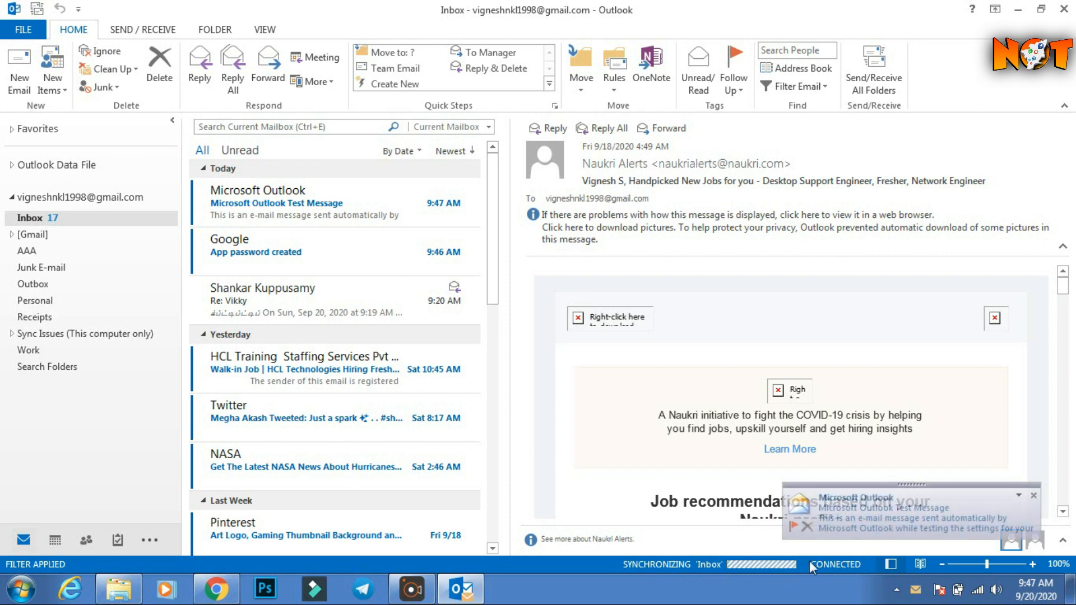
pyautogui.click(1034, 496)
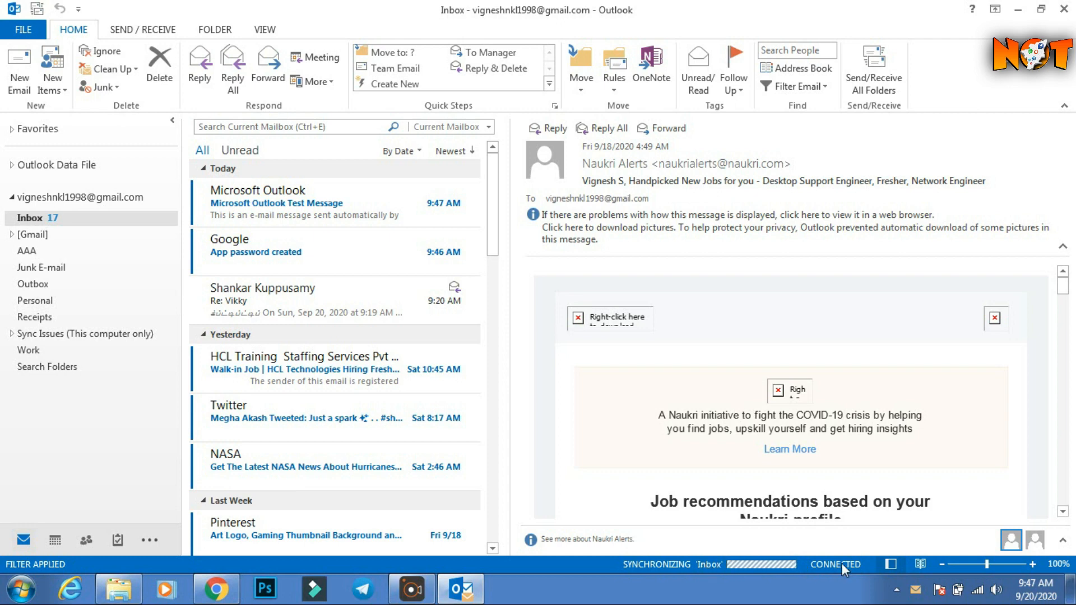
pyautogui.click(12, 235)
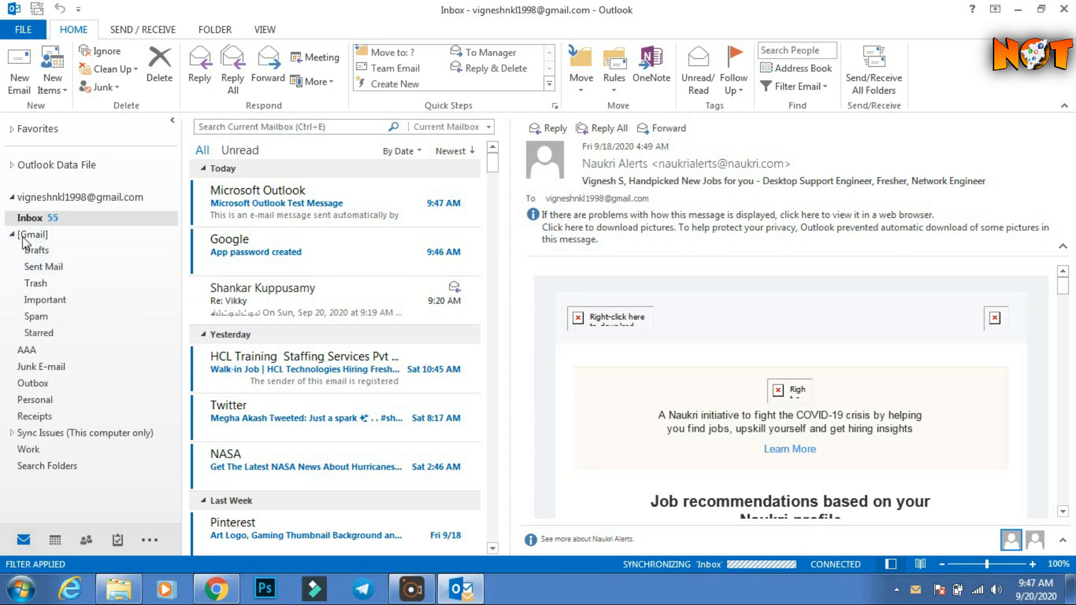
pyautogui.click(12, 234)
pyautogui.doubleClick(314, 208)
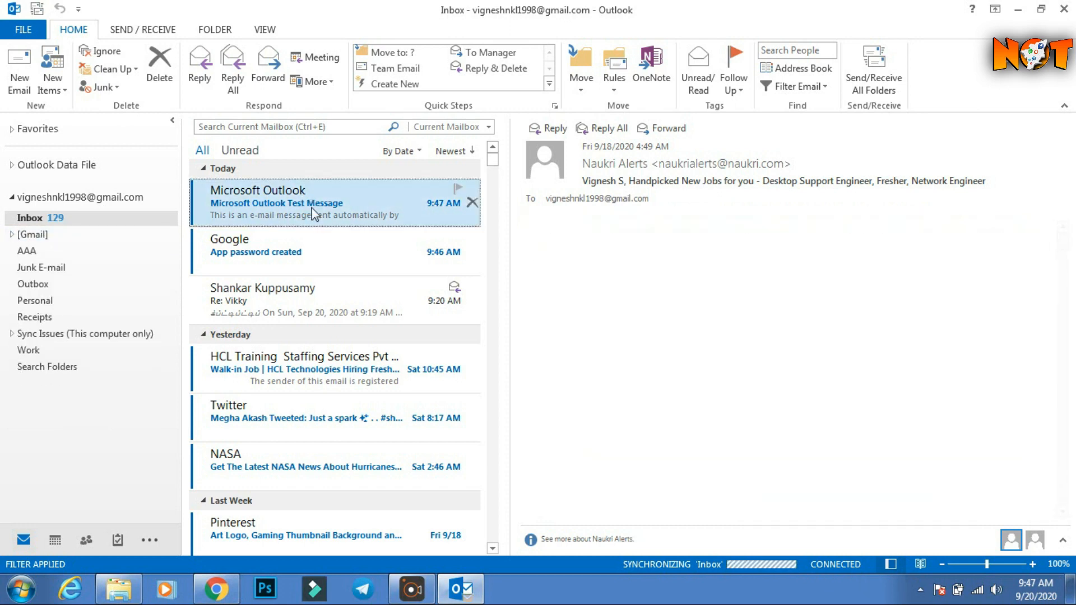
pyautogui.click(852, 70)
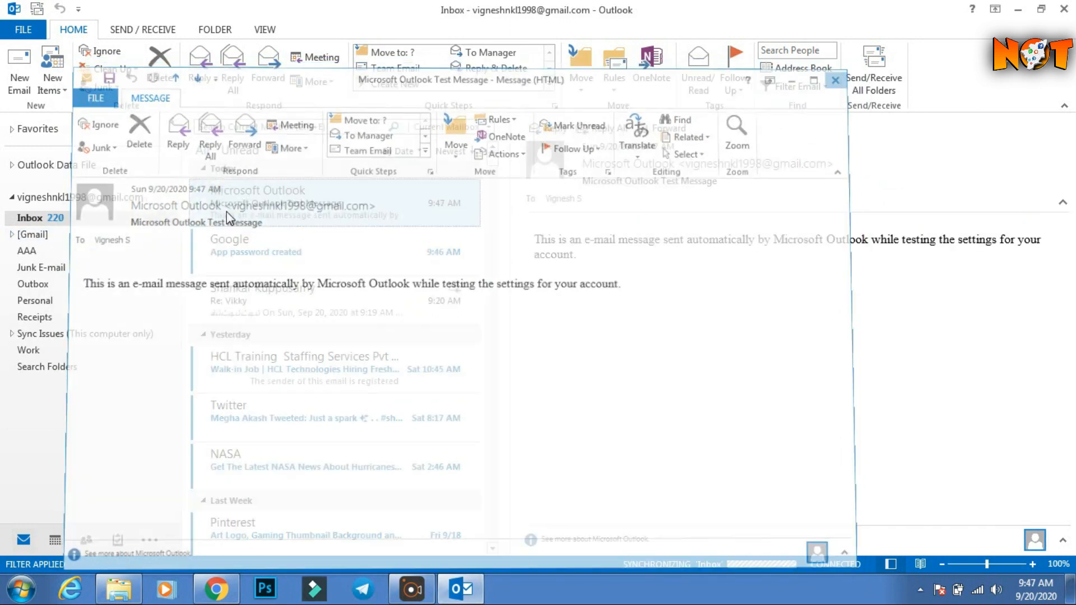